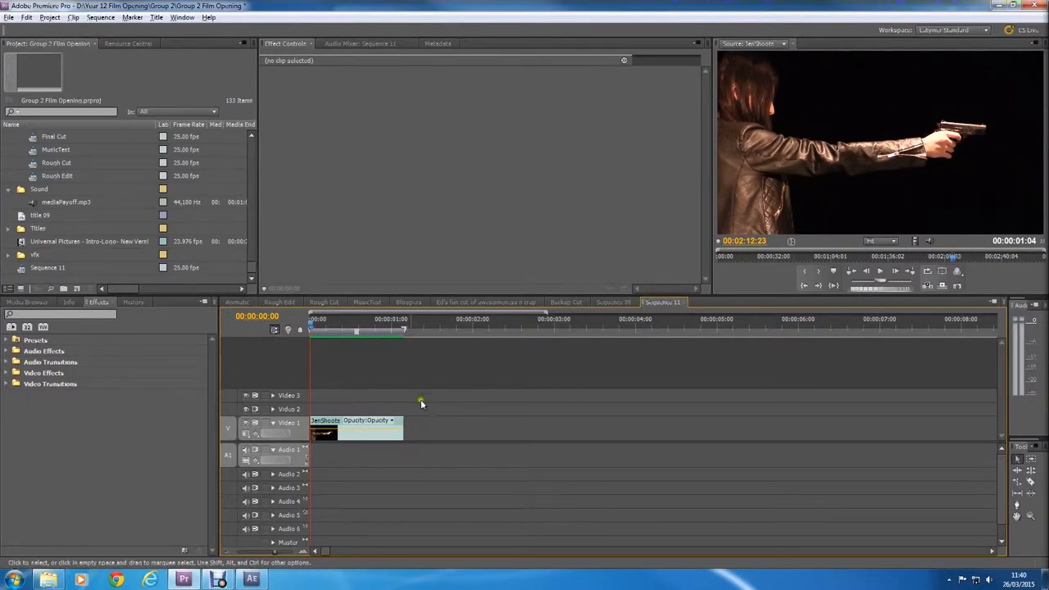
Step: Replace the JenShoots clip in the sequence with an After Effects composition and switch to After Effects
{"action": "left_click", "coordinate": [336, 424]}
{"action": "right_click", "coordinate": [338, 426]}
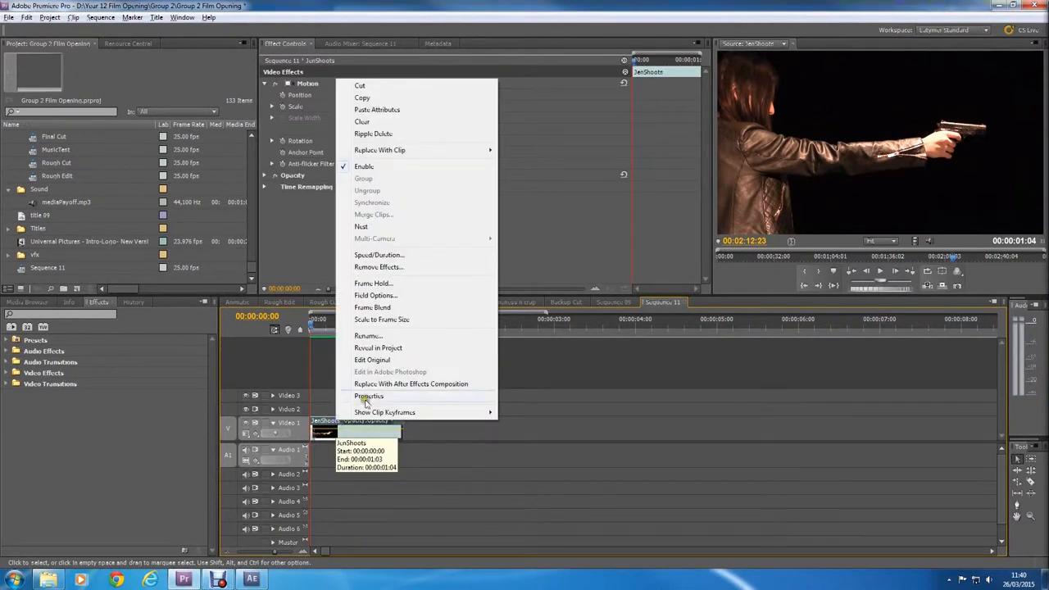
{"action": "left_click", "coordinate": [379, 385]}
{"action": "mouse_move", "coordinate": [252, 579]}
{"action": "left_click", "coordinate": [247, 517]}
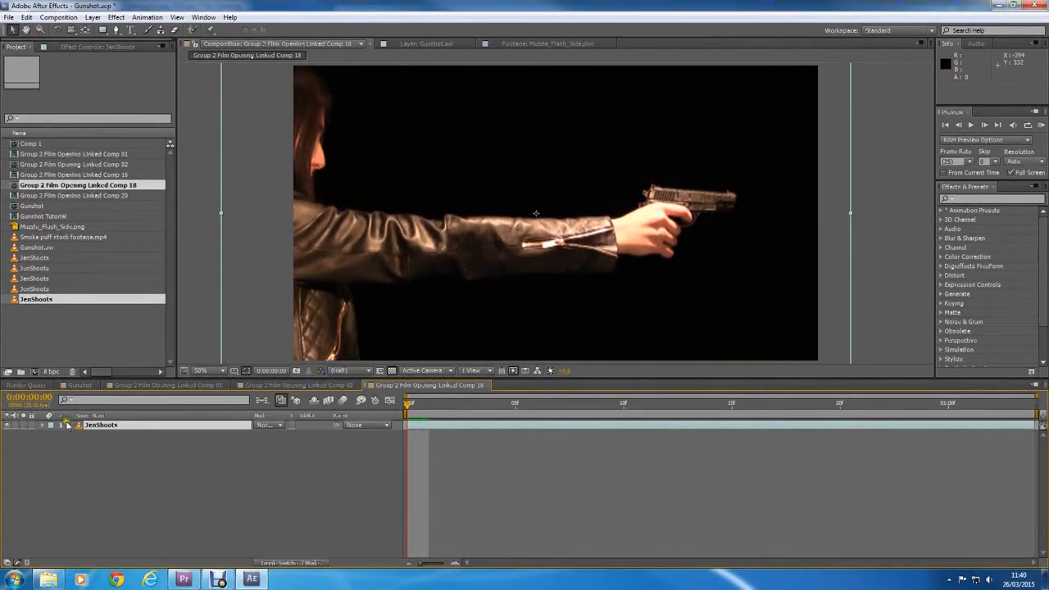
Step: Paste a copy of the JenShoots layer above the original and set the copy's blending mode to Add
{"action": "key", "text": "ctrl+v"}
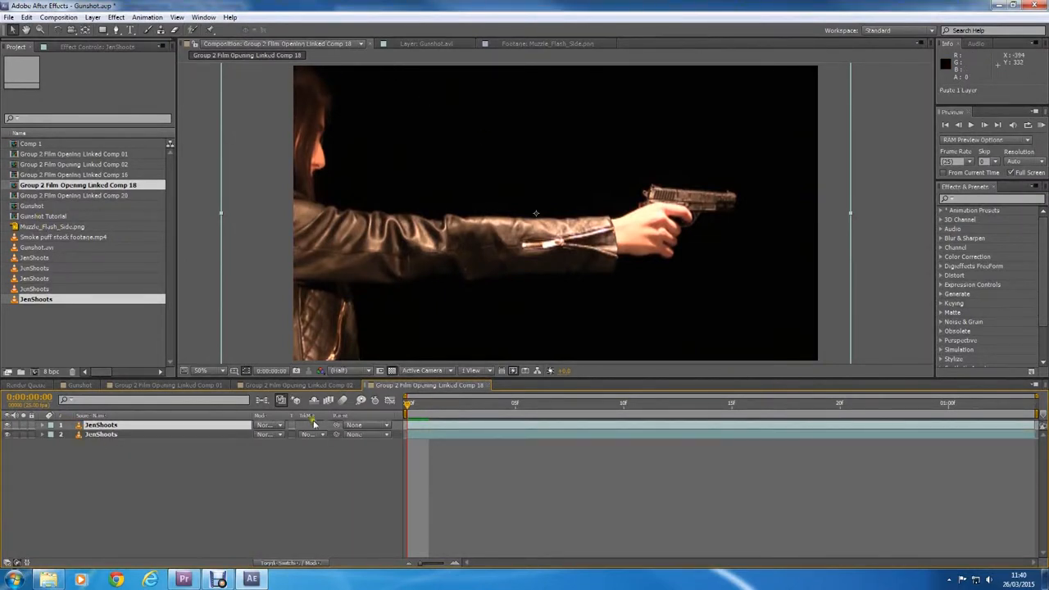
{"action": "left_click", "coordinate": [274, 424]}
{"action": "left_click", "coordinate": [320, 202]}
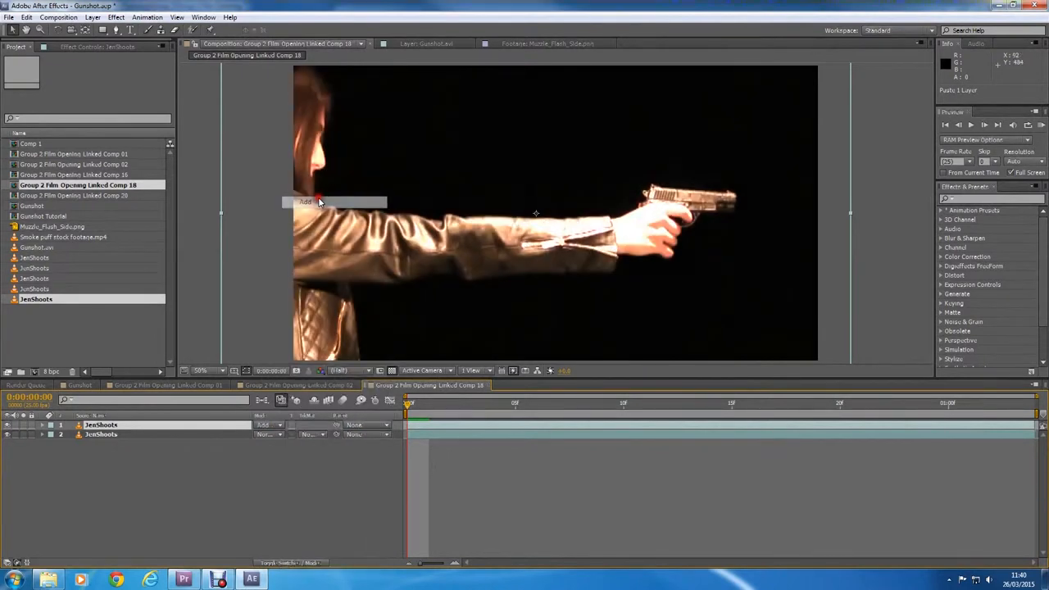
Step: Place Muzzle_Flash_Side.png in the composition beside the gun barrel and set its blending mode to Screen
{"action": "left_click_drag", "start_coordinate": [49, 226], "coordinate": [788, 217]}
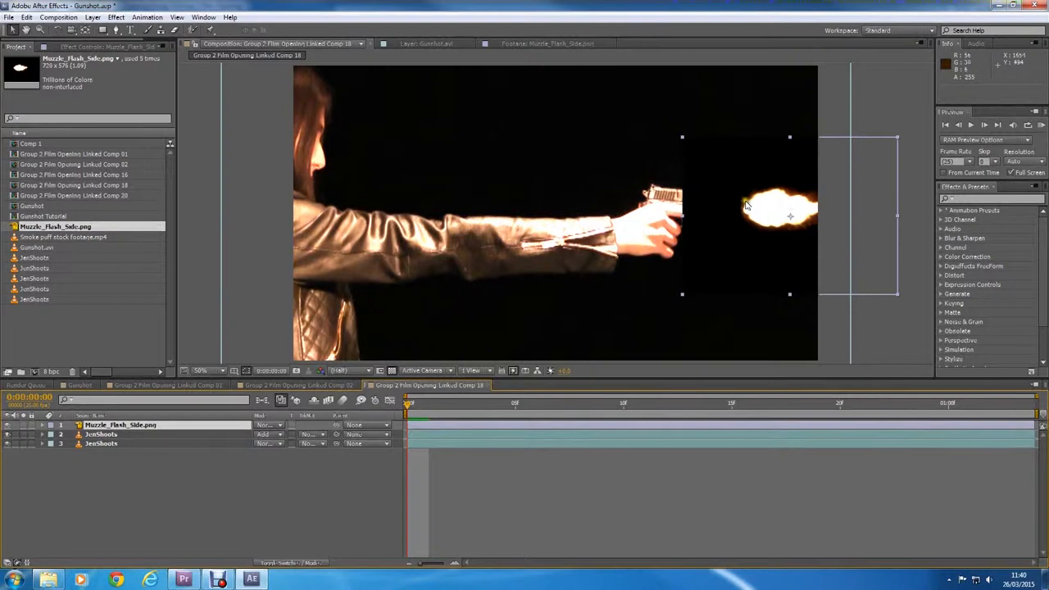
{"action": "left_click", "coordinate": [271, 424]}
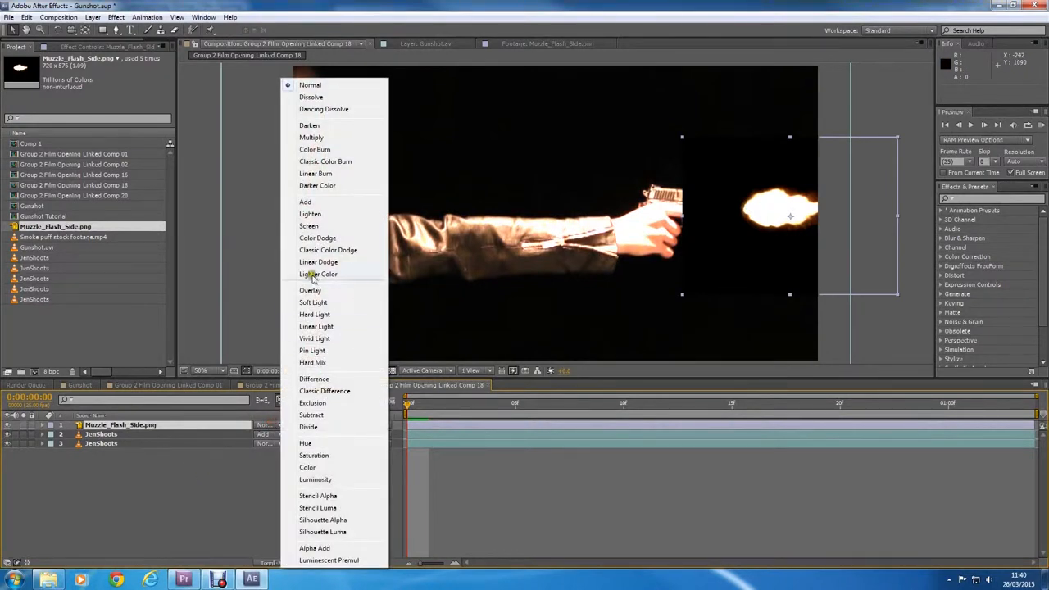
{"action": "left_click", "coordinate": [310, 226]}
Step: Enlarge the muzzle flash and position it at the tip of the gun barrel, at about 1910, 526
{"action": "left_click_drag", "start_coordinate": [654, 116], "coordinate": [491, 30]}
{"action": "left_click_drag", "start_coordinate": [728, 205], "coordinate": [738, 230]}
{"action": "left_click_drag", "start_coordinate": [543, 75], "coordinate": [578, 130]}
{"action": "left_click_drag", "start_coordinate": [753, 256], "coordinate": [770, 207]}
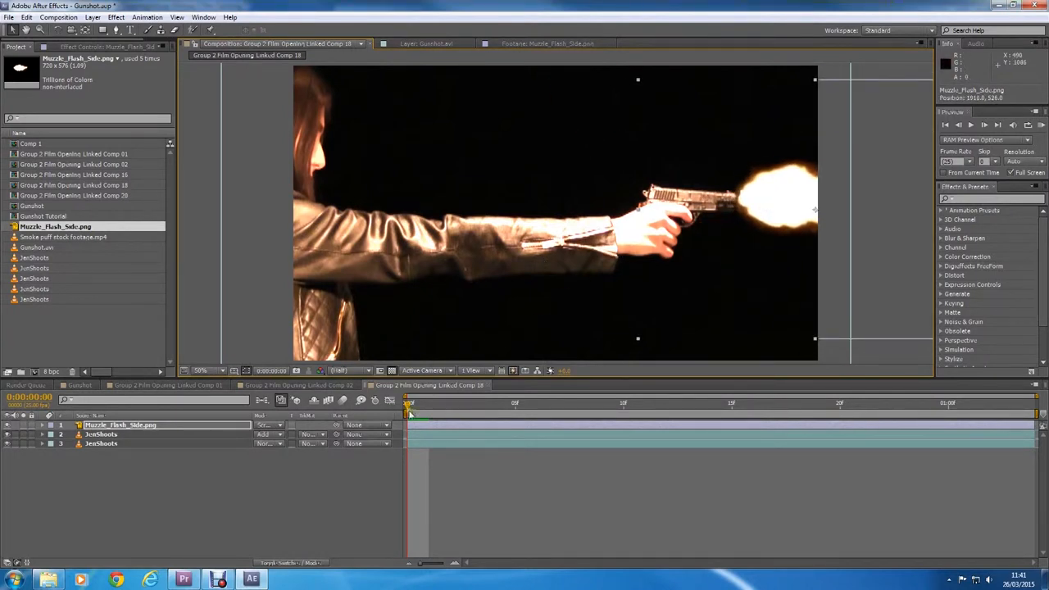
Step: Trim the Muzzle_Flash_Side.png layer to a single frame starting at 0:00:00:10
{"action": "left_click_drag", "start_coordinate": [425, 405], "coordinate": [629, 416]}
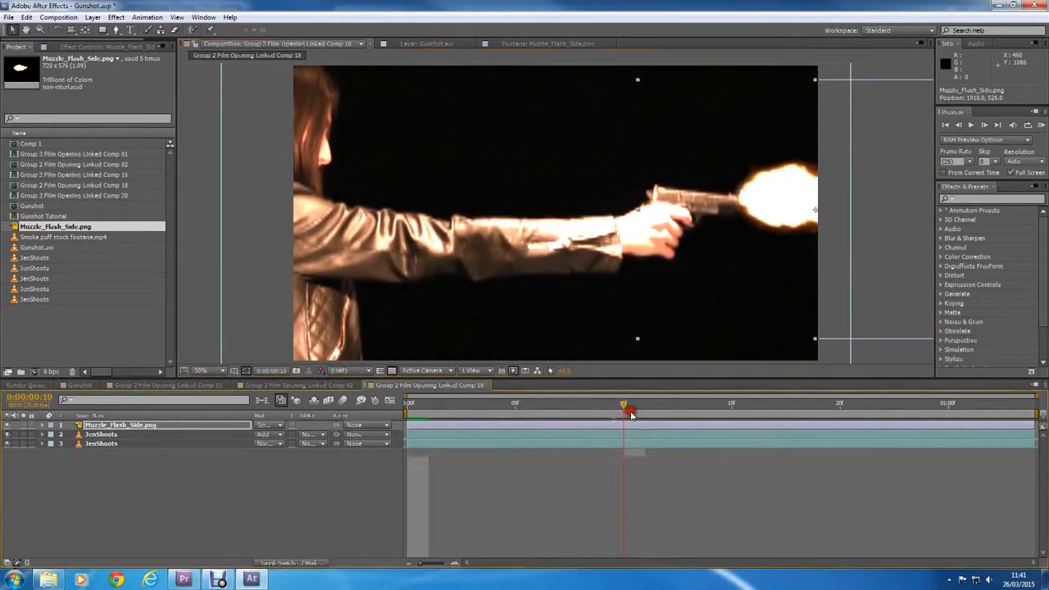
{"action": "left_click_drag", "start_coordinate": [409, 425], "coordinate": [623, 425]}
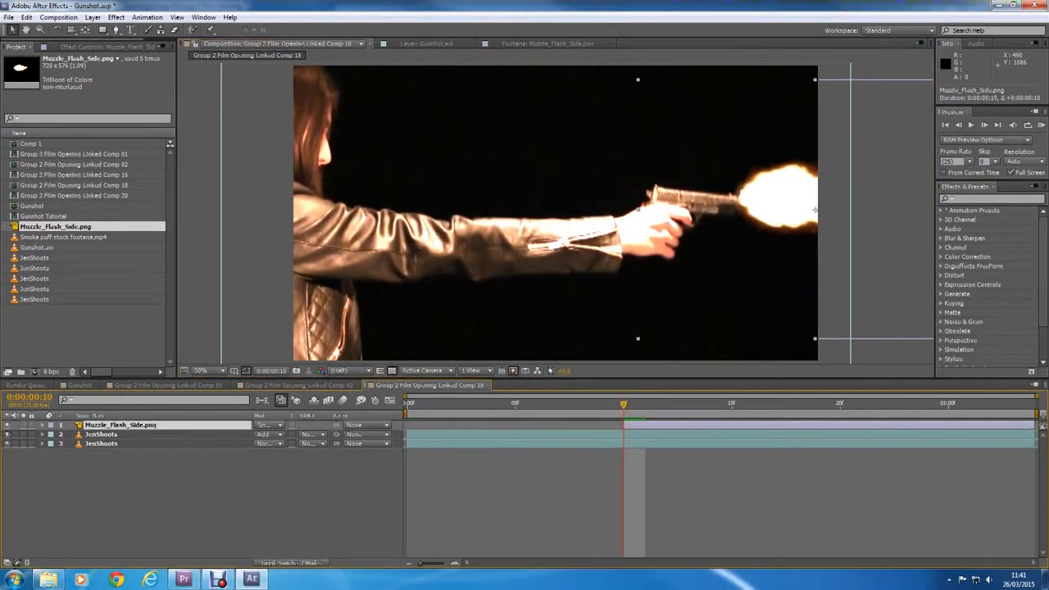
{"action": "left_click_drag", "start_coordinate": [1034, 424], "coordinate": [626, 409]}
Step: Reposition the muzzle flash at the barrel tip on frame 10, at about 1910, 546
{"action": "left_click_drag", "start_coordinate": [765, 197], "coordinate": [629, 238]}
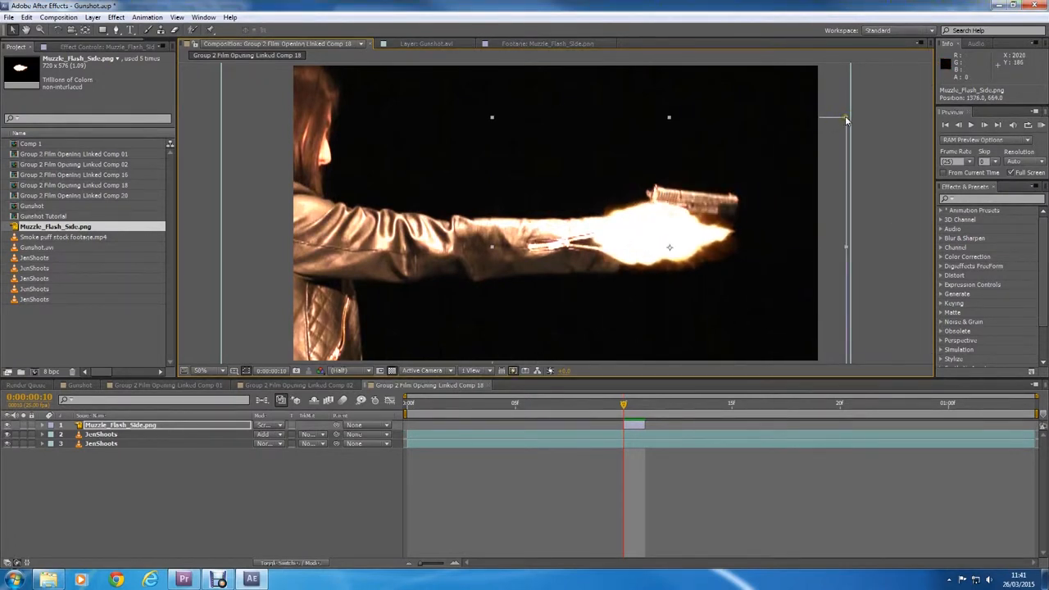
{"action": "left_click_drag", "start_coordinate": [701, 228], "coordinate": [799, 197]}
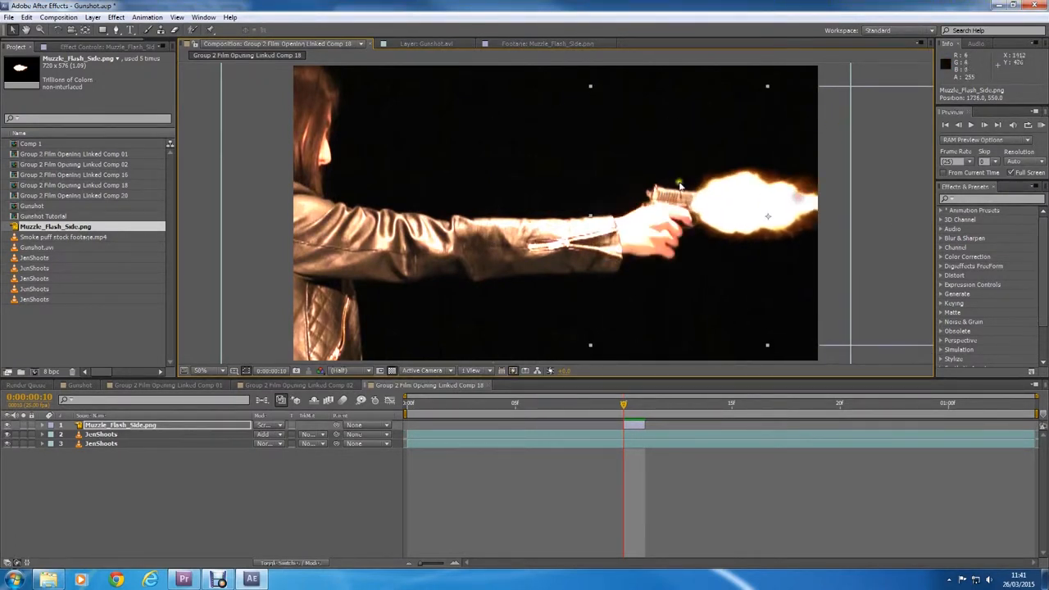
{"action": "left_click", "coordinate": [587, 84]}
{"action": "left_click", "coordinate": [80, 425]}
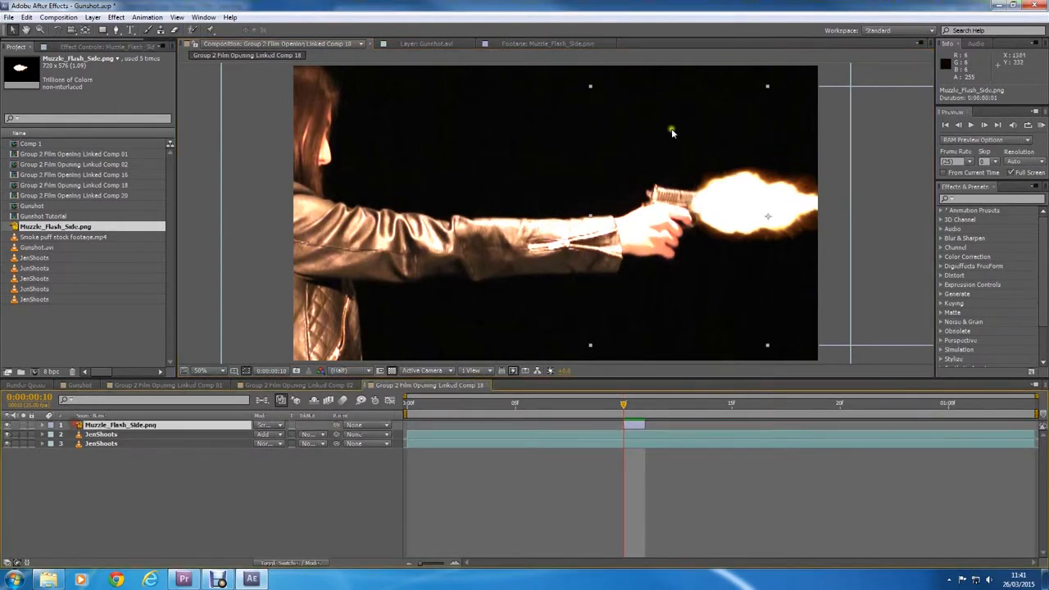
{"action": "left_click_drag", "start_coordinate": [737, 218], "coordinate": [785, 215]}
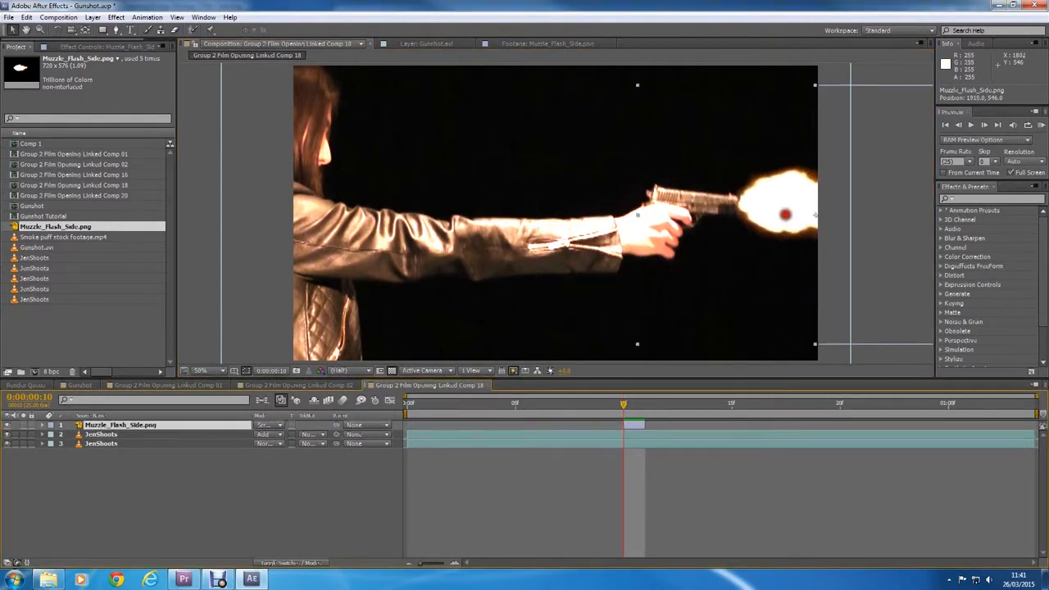
Step: Shift the one-frame muzzle flash to 0:00:00:11 and align it with the raised barrel at about 1890, 476
{"action": "left_click_drag", "start_coordinate": [623, 406], "coordinate": [660, 426]}
{"action": "left_click_drag", "start_coordinate": [762, 194], "coordinate": [757, 175]}
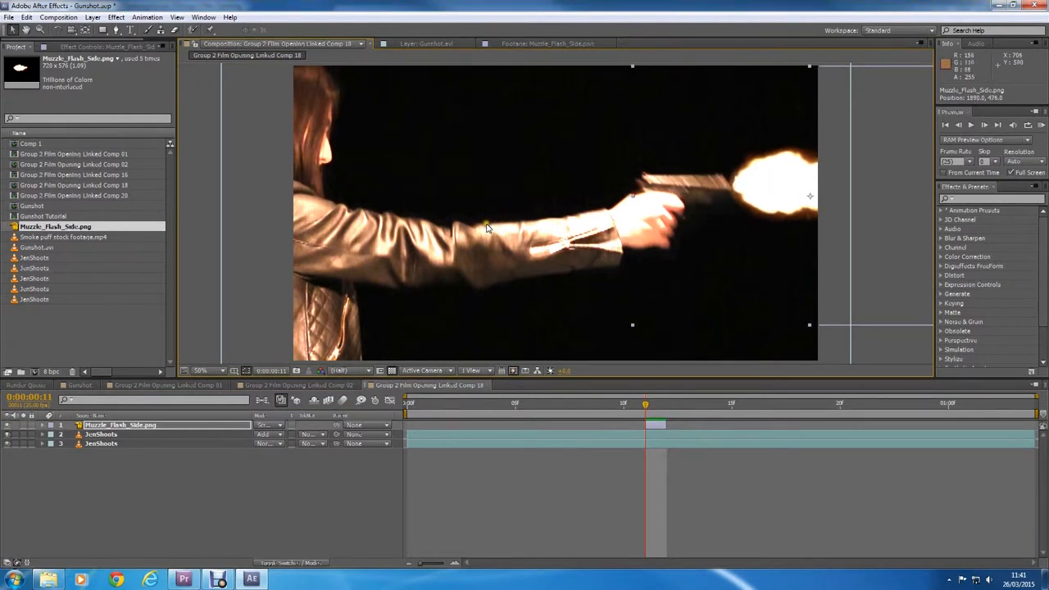
{"action": "left_click", "coordinate": [351, 510]}
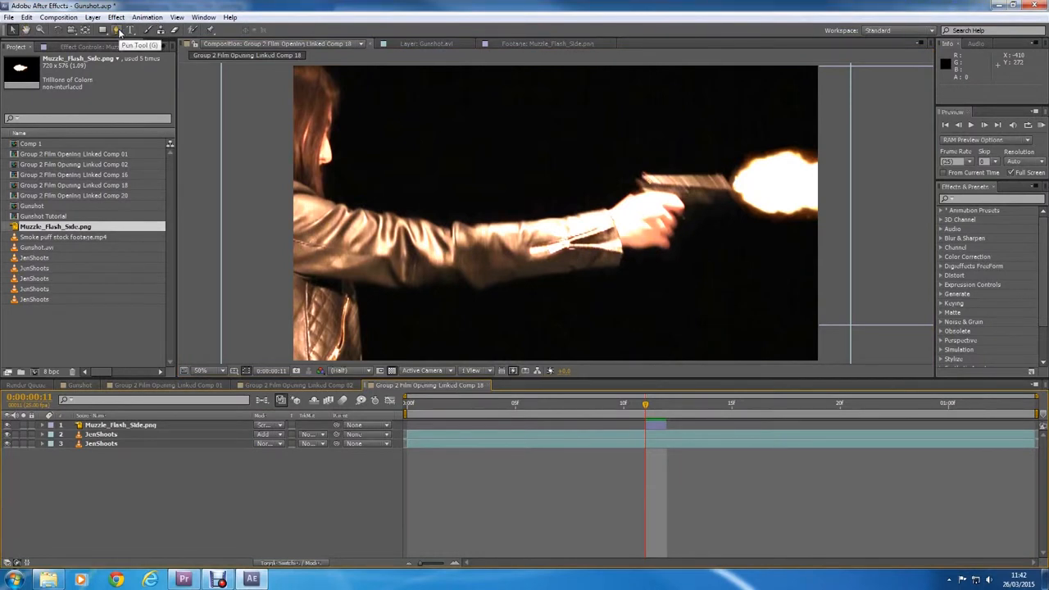
Step: Draw a closed Pen tool mask around the woman's head on the upper JenShoots layer
{"action": "left_click", "coordinate": [117, 30]}
{"action": "left_click", "coordinate": [82, 434]}
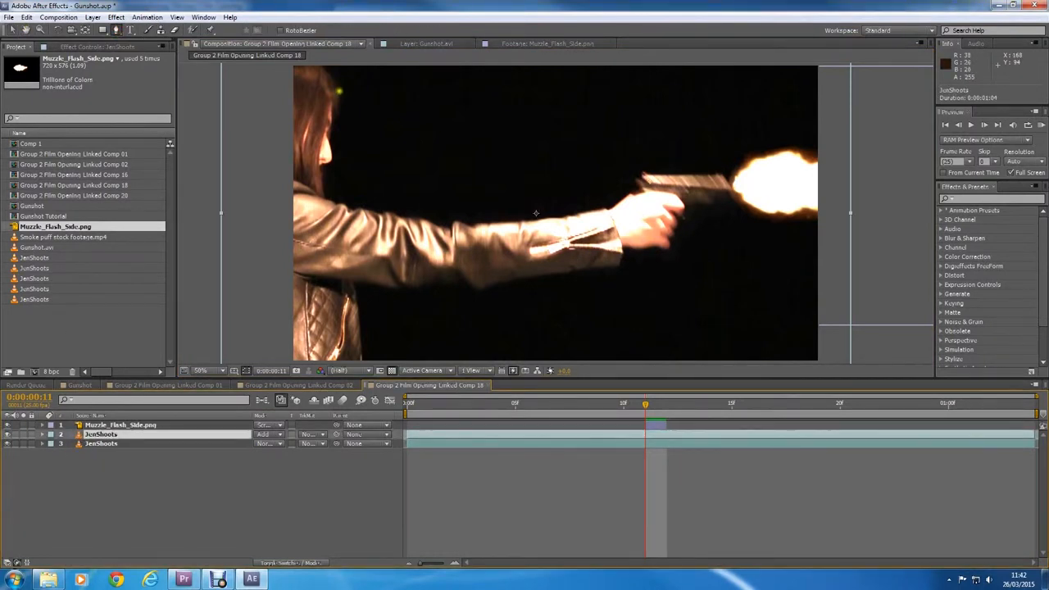
{"action": "left_click", "coordinate": [292, 67]}
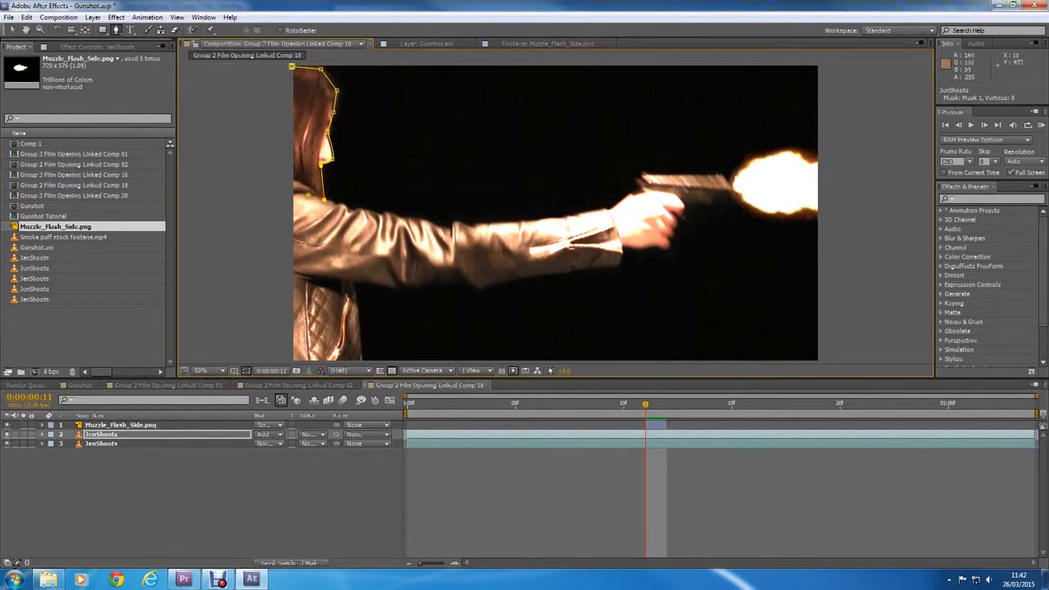
{"action": "left_click", "coordinate": [292, 66]}
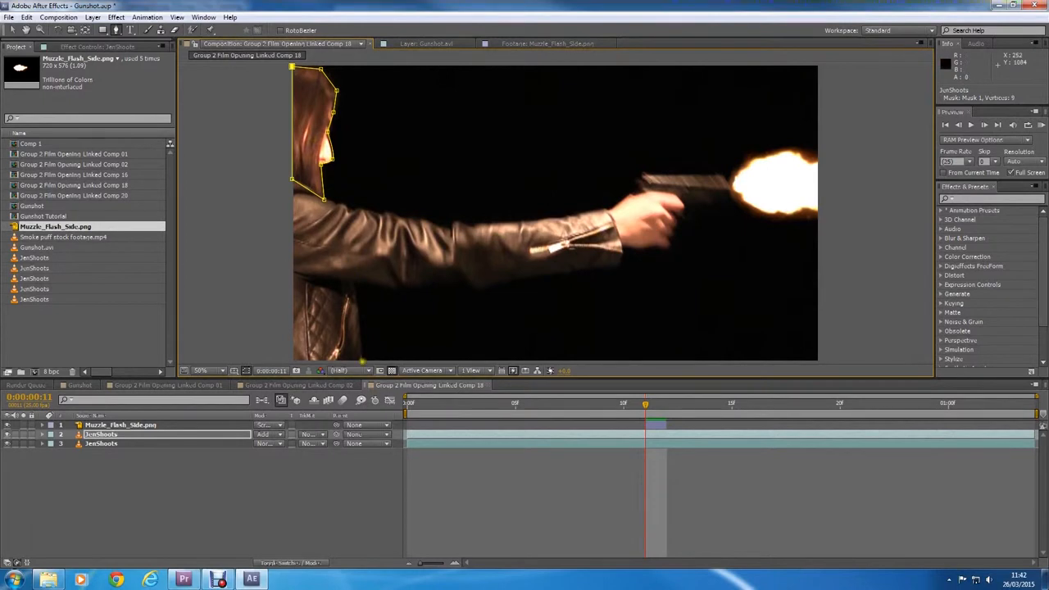
Step: Draw a four-point mask around the torso below the arm on the upper JenShoots layer
{"action": "left_click", "coordinate": [286, 361]}
{"action": "left_click", "coordinate": [288, 268]}
{"action": "left_click", "coordinate": [364, 361]}
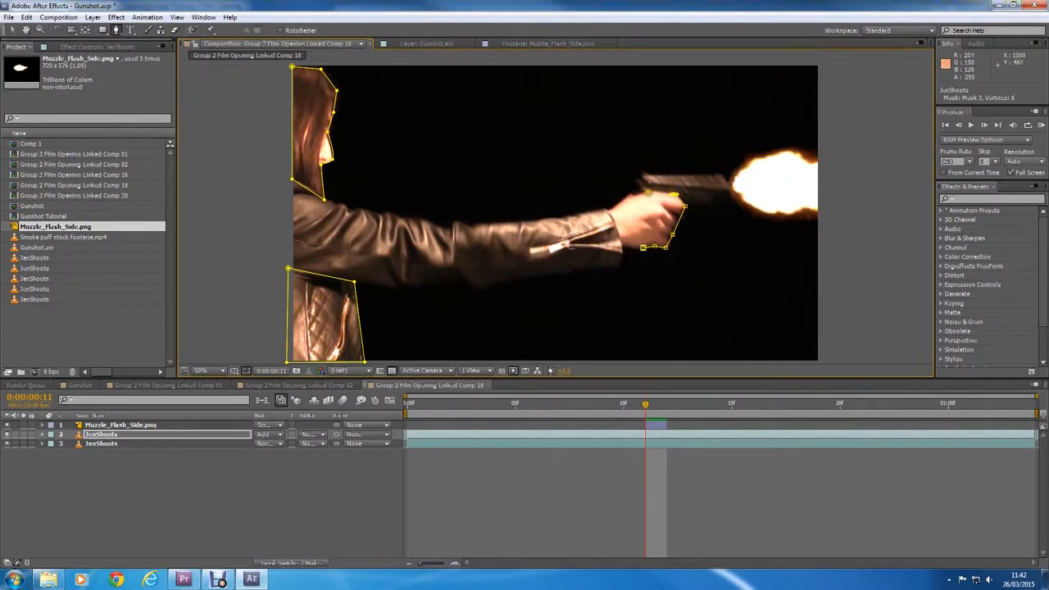
Step: Mask the hand holding the gun, and slightly adjust the edges of the torso and hand masks
{"action": "left_click", "coordinate": [645, 191]}
{"action": "left_click", "coordinate": [643, 245]}
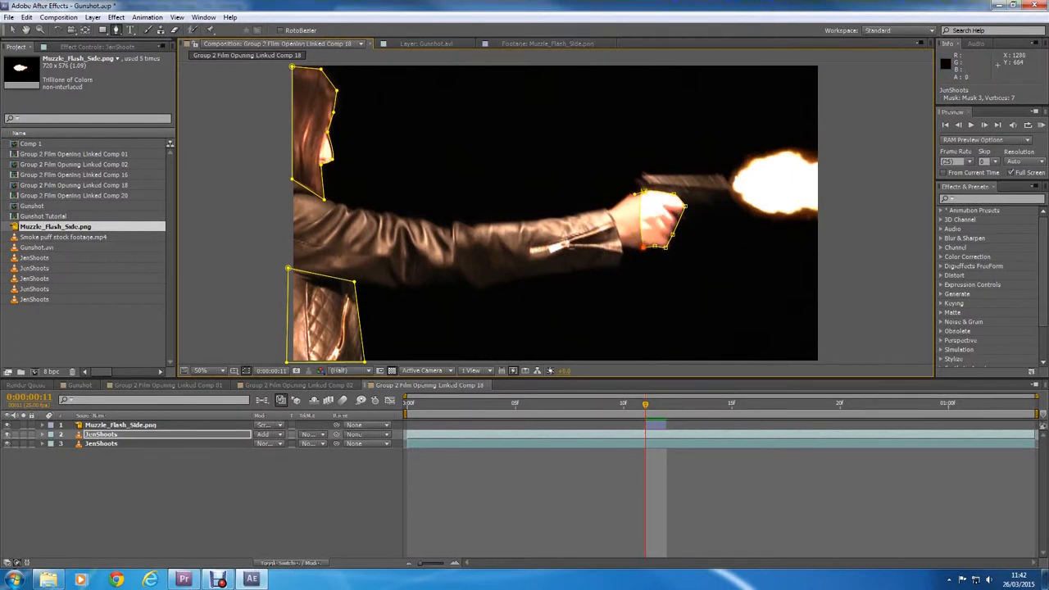
{"action": "left_click", "coordinate": [13, 31]}
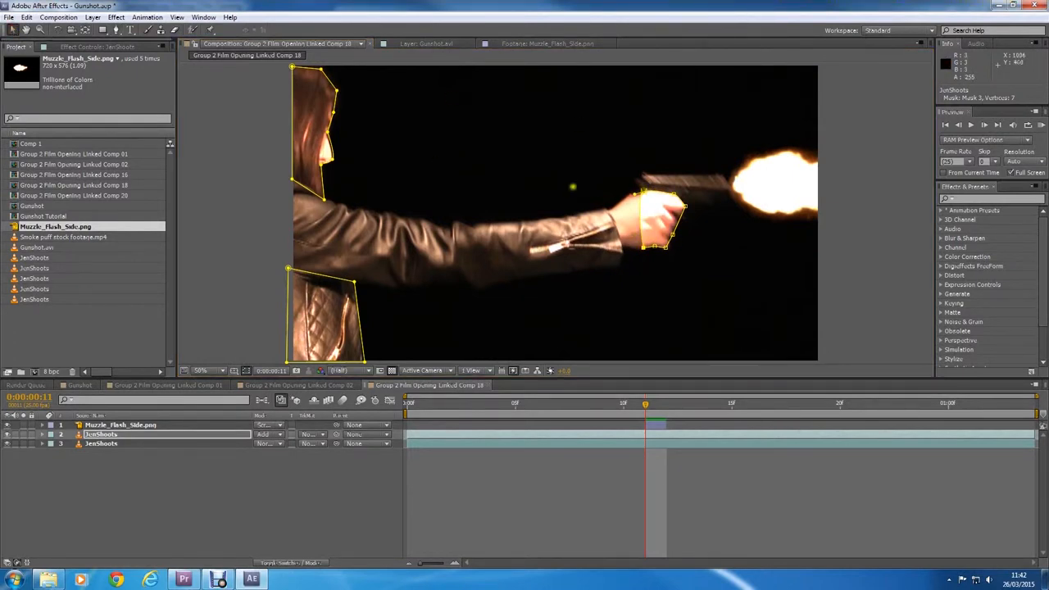
{"action": "left_click_drag", "start_coordinate": [357, 304], "coordinate": [360, 304]}
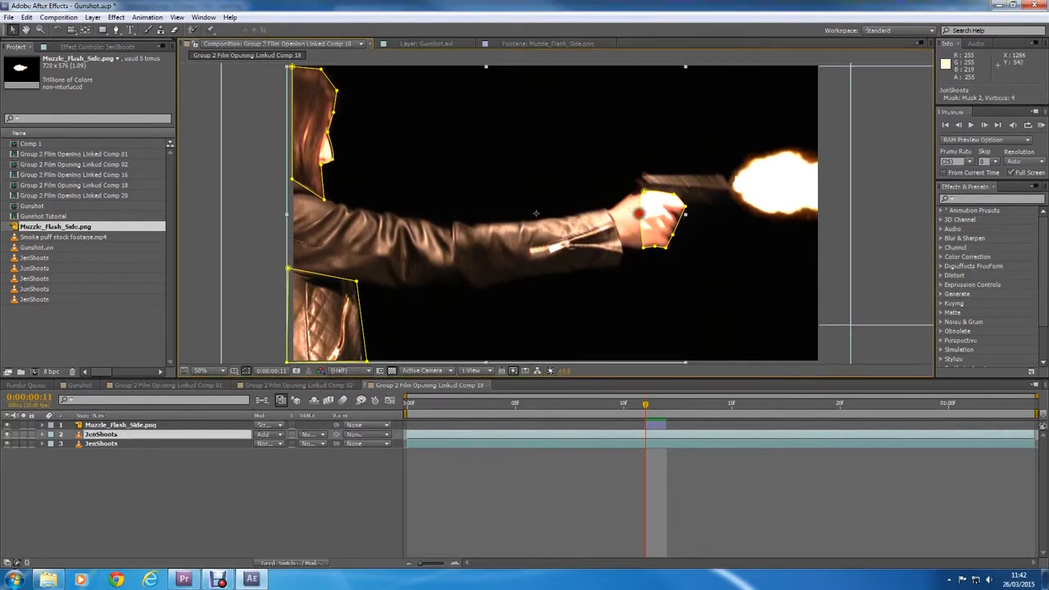
{"action": "left_click", "coordinate": [558, 487]}
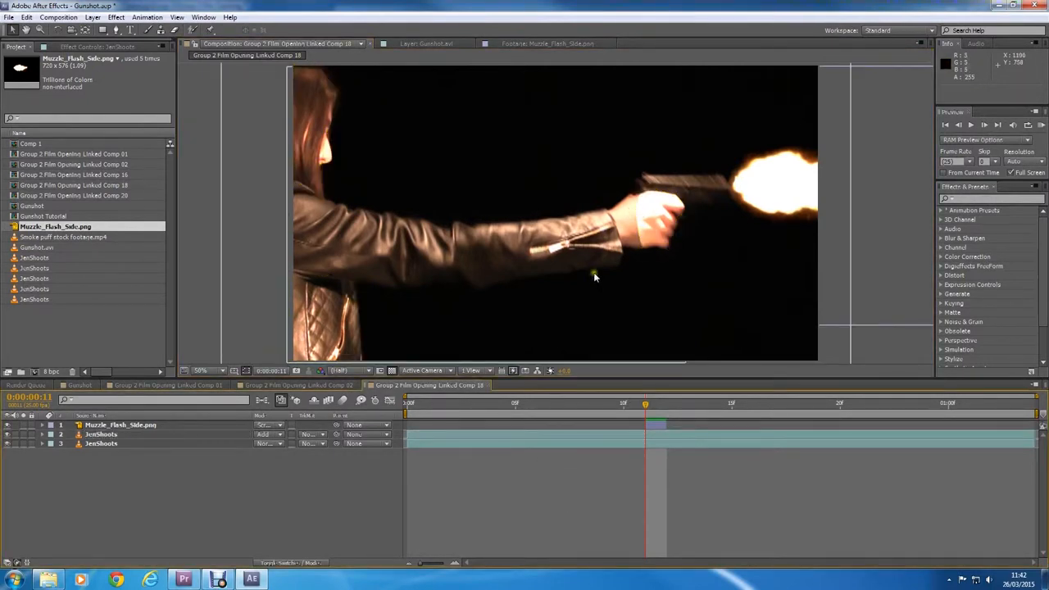
Step: Set the feather of all three masks on the upper JenShoots layer to 50 pixels
{"action": "left_click", "coordinate": [43, 426]}
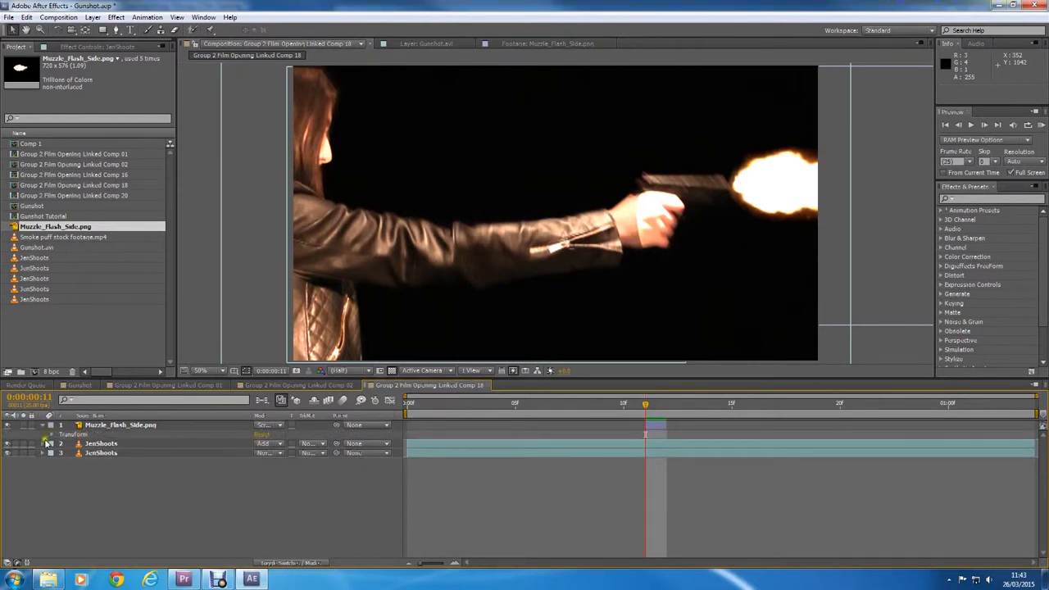
{"action": "left_click", "coordinate": [43, 425]}
{"action": "left_click", "coordinate": [43, 435]}
{"action": "left_click", "coordinate": [54, 443]}
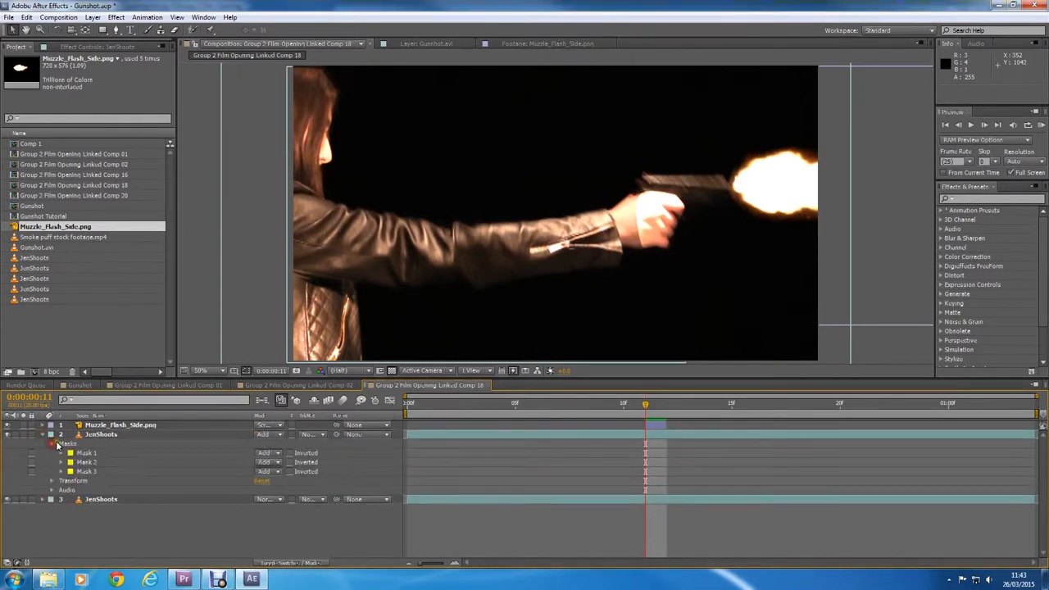
{"action": "left_click", "coordinate": [63, 452]}
{"action": "left_click", "coordinate": [63, 500]}
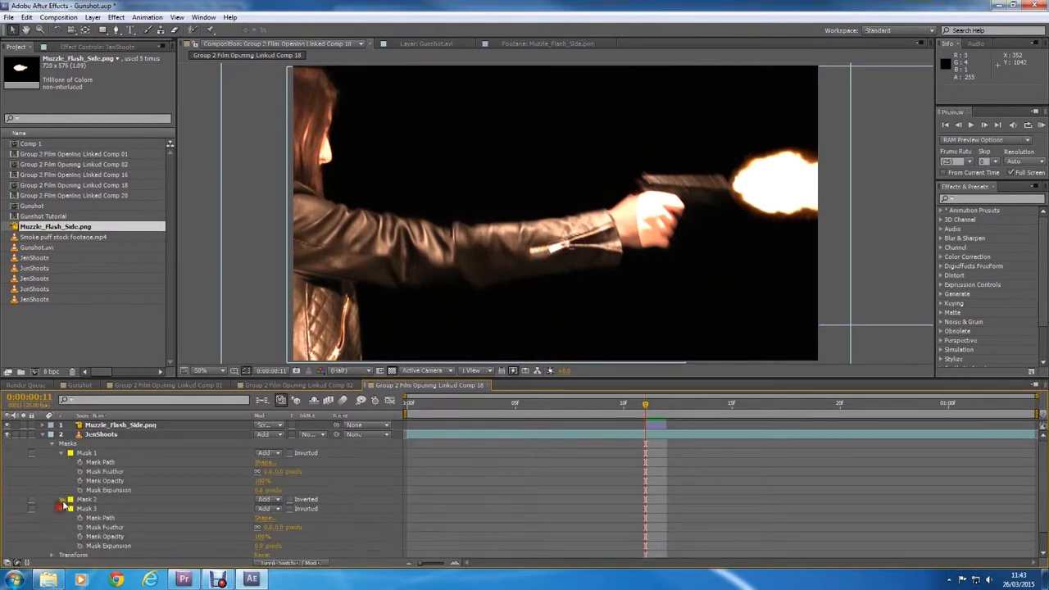
{"action": "scroll", "coordinate": [64, 500], "scroll_direction": "down", "scroll_amount": 1}
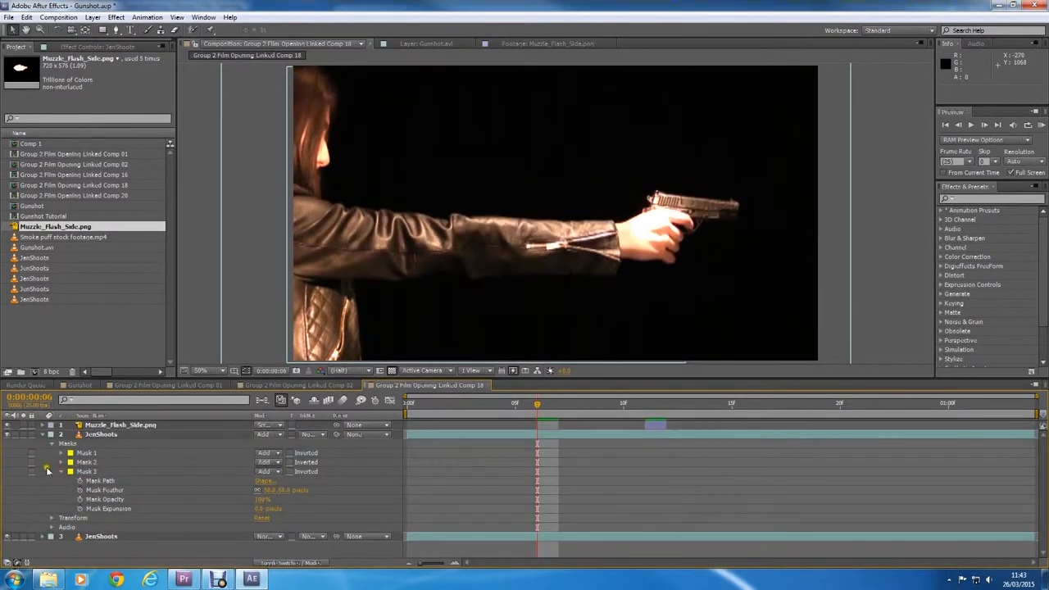
{"action": "left_click", "coordinate": [62, 471]}
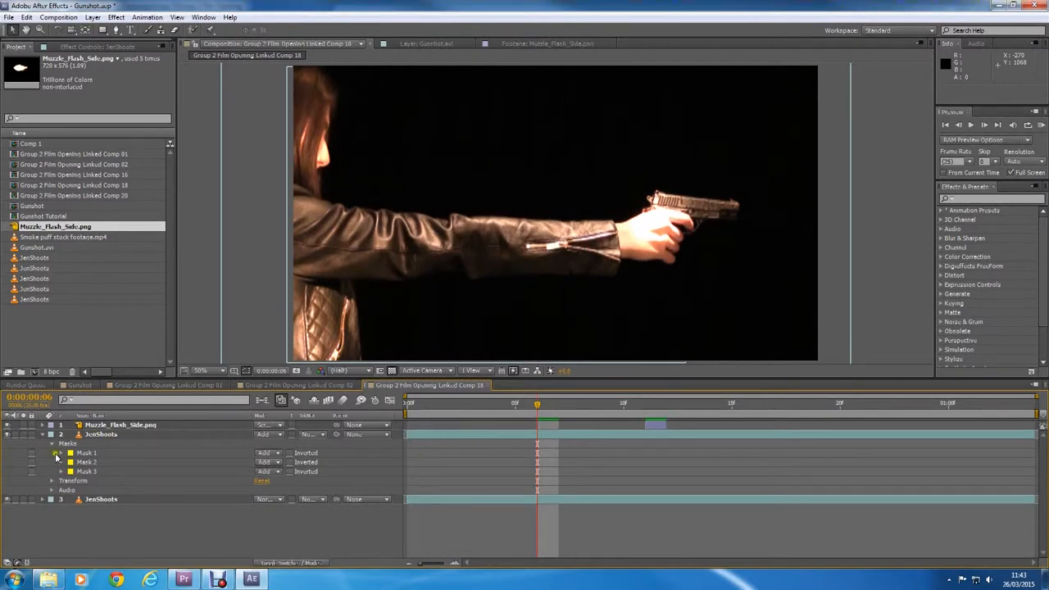
Step: Trim the upper JenShoots layer to three frames starting at 0:00:00:11, and return the playhead to that frame
{"action": "mouse_move", "coordinate": [526, 406]}
{"action": "left_mouse_down"}
{"action": "mouse_move", "coordinate": [468, 406]}
{"action": "mouse_move", "coordinate": [515, 407]}
{"action": "left_mouse_up"}
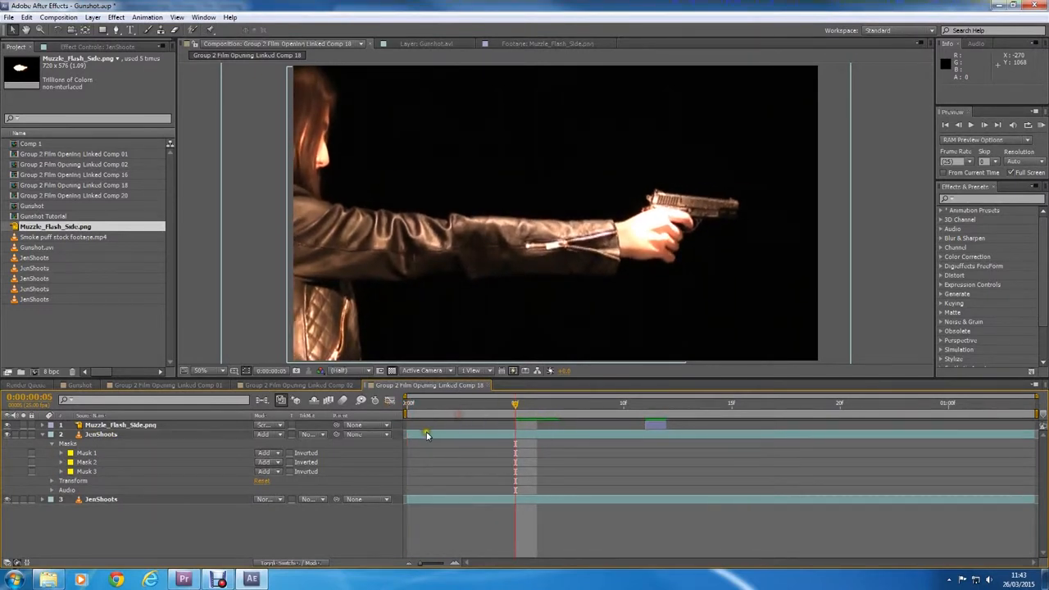
{"action": "left_click", "coordinate": [59, 453]}
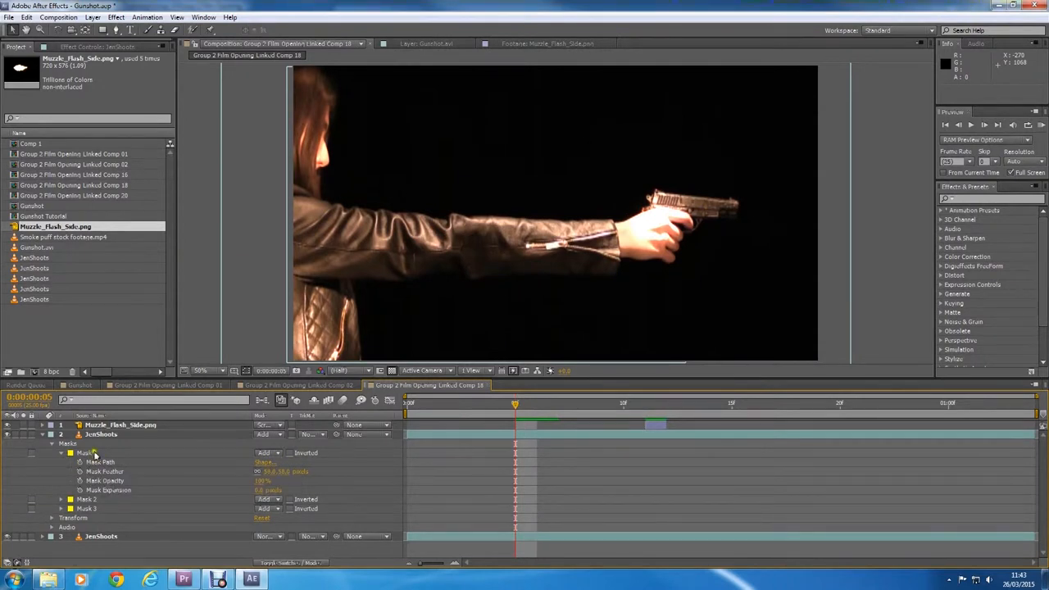
{"action": "left_click", "coordinate": [95, 454]}
{"action": "left_click", "coordinate": [527, 453]}
{"action": "left_click_drag", "start_coordinate": [527, 410], "coordinate": [669, 409]}
{"action": "left_click_drag", "start_coordinate": [408, 434], "coordinate": [645, 434]}
{"action": "left_click_drag", "start_coordinate": [487, 404], "coordinate": [948, 409]}
{"action": "left_click_drag", "start_coordinate": [1033, 434], "coordinate": [709, 432]}
{"action": "left_click", "coordinate": [644, 402]}
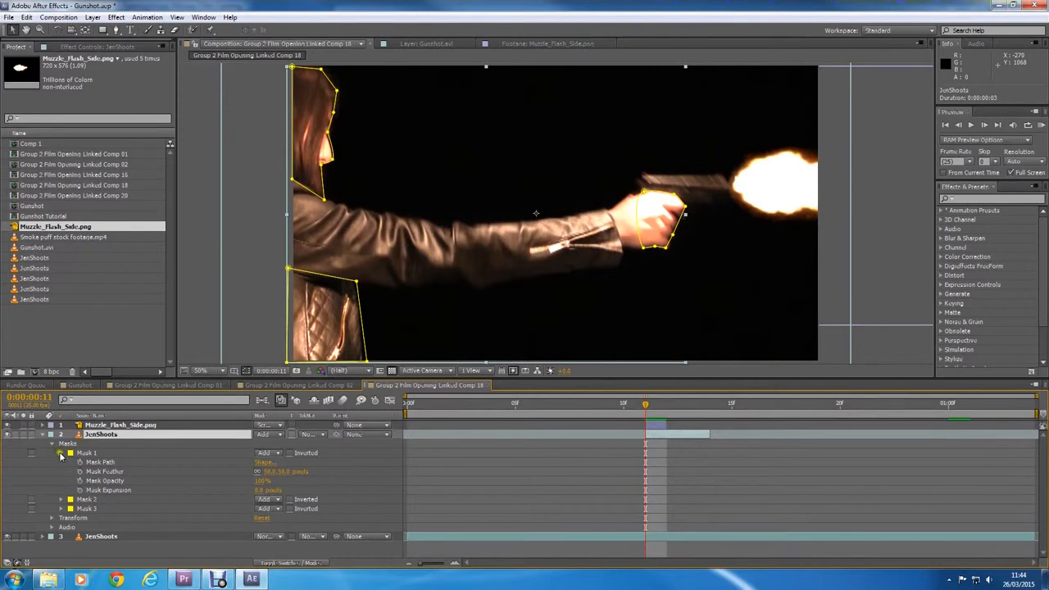
Step: Expand the properties of all masks and start keyframing Mask 3's path at 0:00:00:11
{"action": "left_click", "coordinate": [61, 508]}
{"action": "left_click", "coordinate": [61, 500]}
{"action": "scroll", "coordinate": [67, 486], "scroll_direction": "down", "scroll_amount": 1}
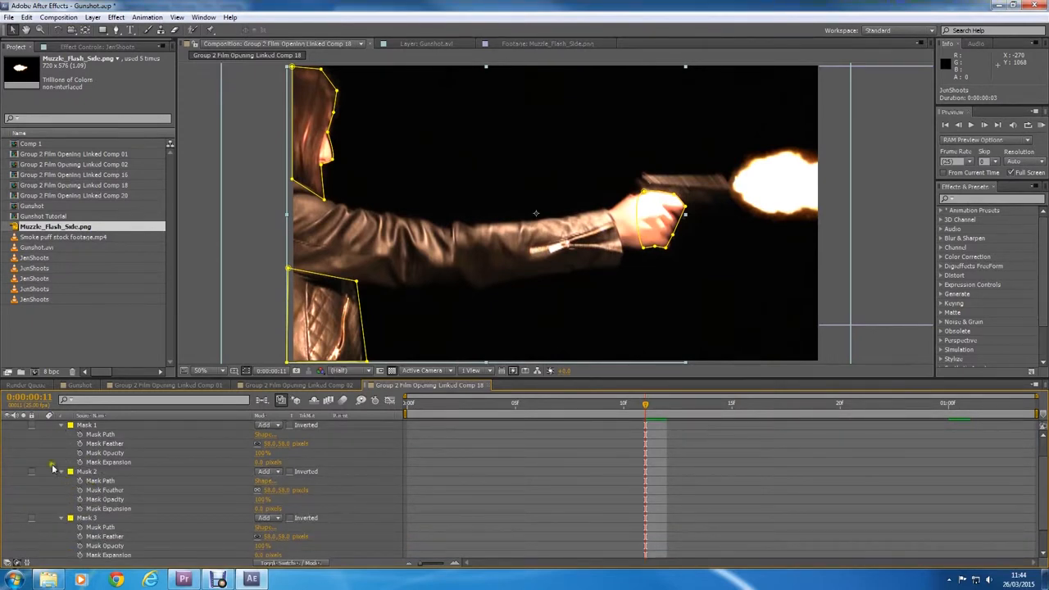
{"action": "scroll", "coordinate": [658, 473], "scroll_direction": "up", "scroll_amount": 1}
{"action": "mouse_move", "coordinate": [643, 407]}
{"action": "left_mouse_down"}
{"action": "mouse_move", "coordinate": [710, 408]}
{"action": "mouse_move", "coordinate": [646, 412]}
{"action": "left_mouse_up"}
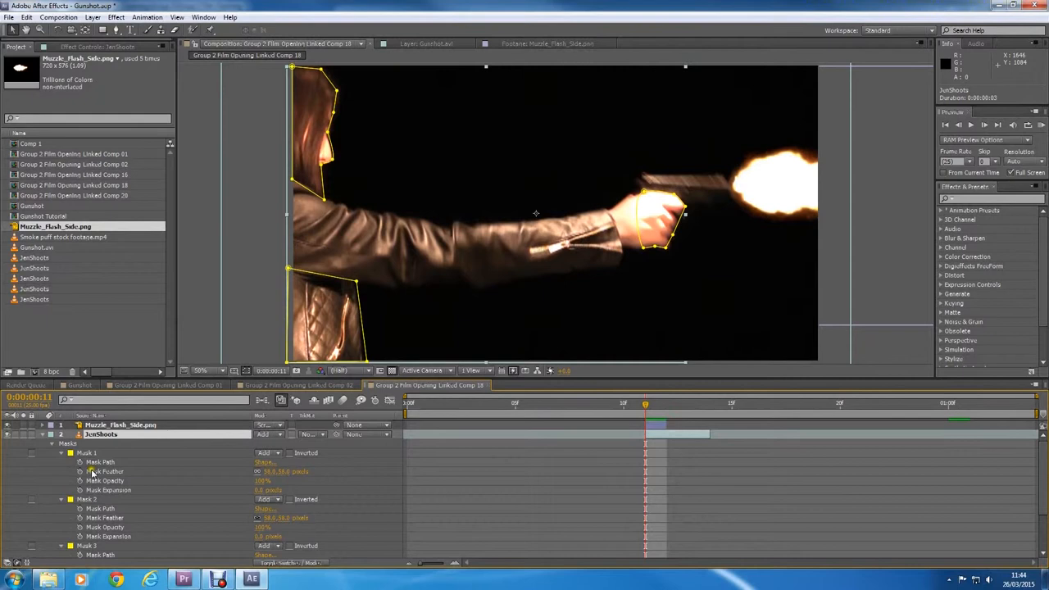
{"action": "left_click", "coordinate": [86, 547]}
{"action": "left_click", "coordinate": [80, 555]}
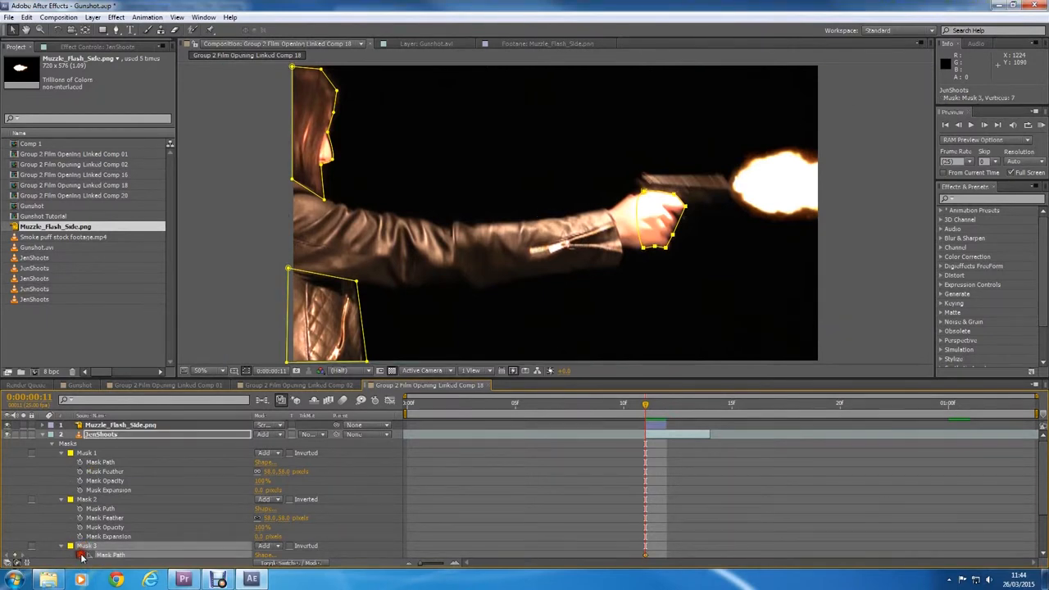
{"action": "scroll", "coordinate": [52, 480], "scroll_direction": "down", "scroll_amount": 1}
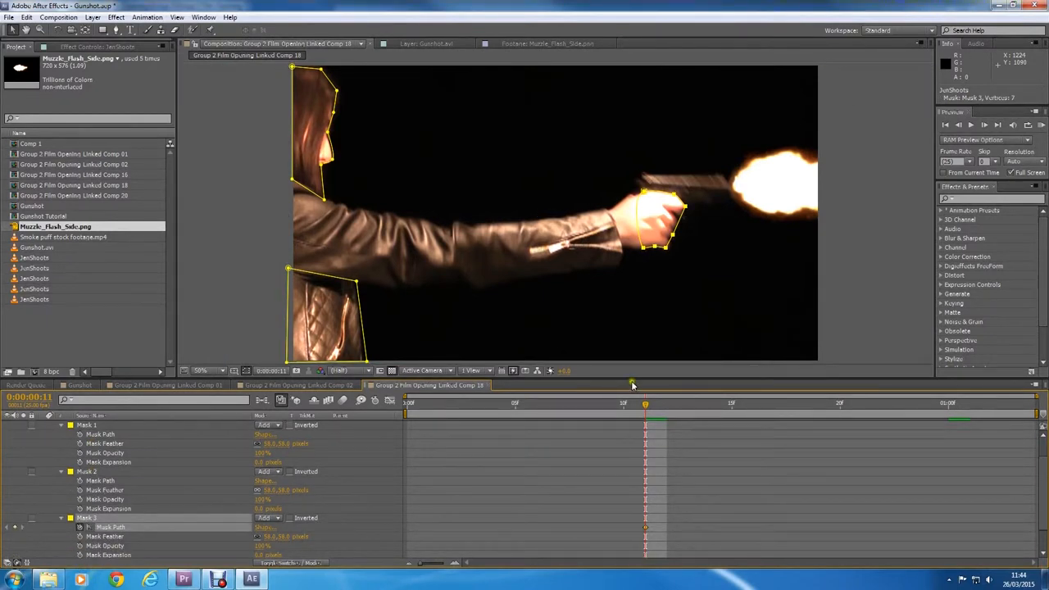
Step: Move Mask 3 over the hand at 0:00:00:12 and adjust its points to keyframe the path
{"action": "left_click_drag", "start_coordinate": [645, 405], "coordinate": [666, 404]}
{"action": "double_click", "coordinate": [641, 191]}
{"action": "left_click_drag", "start_coordinate": [642, 193], "coordinate": [624, 174]}
{"action": "left_click", "coordinate": [598, 483]}
{"action": "left_click", "coordinate": [627, 202]}
{"action": "left_click_drag", "start_coordinate": [648, 229], "coordinate": [655, 227]}
{"action": "left_click_drag", "start_coordinate": [667, 188], "coordinate": [626, 231]}
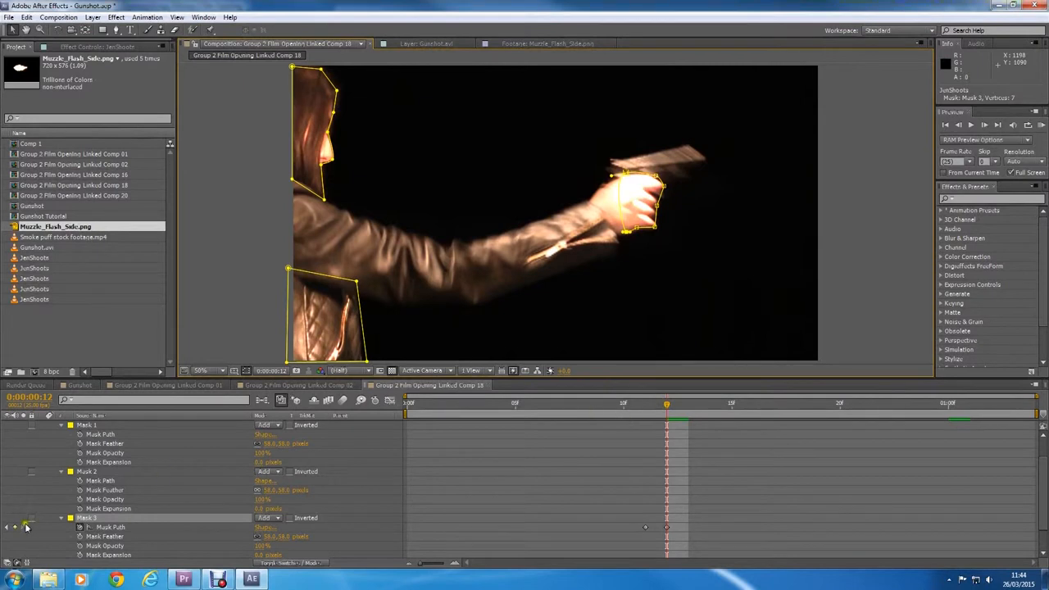
Step: Move and reshape Mask 3 to fit the hand at 0:00:00:13, adding the third path keyframe
{"action": "mouse_move", "coordinate": [668, 409]}
{"action": "left_mouse_down"}
{"action": "mouse_move", "coordinate": [651, 410]}
{"action": "mouse_move", "coordinate": [697, 410]}
{"action": "mouse_move", "coordinate": [686, 412]}
{"action": "left_mouse_up"}
{"action": "left_click_drag", "start_coordinate": [626, 173], "coordinate": [612, 173]}
{"action": "double_click", "coordinate": [623, 173]}
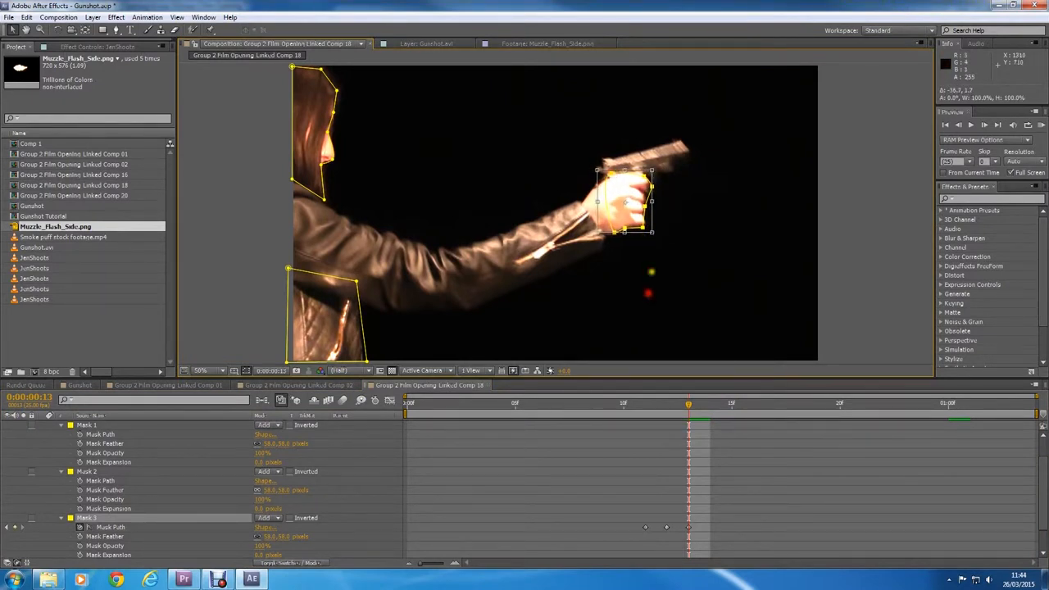
{"action": "left_click", "coordinate": [650, 490]}
{"action": "left_click", "coordinate": [646, 233]}
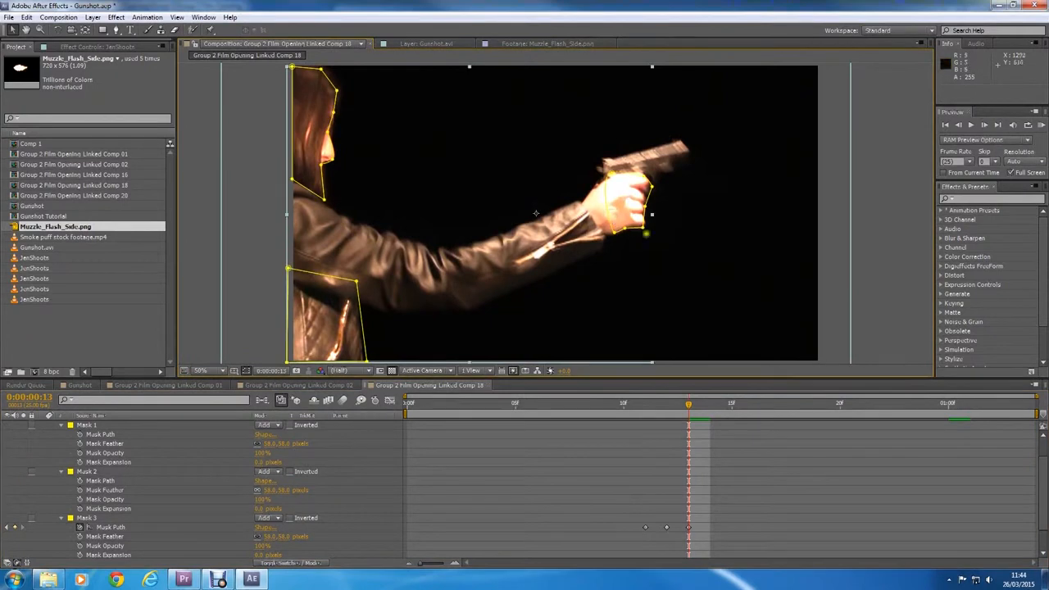
{"action": "left_click_drag", "start_coordinate": [643, 227], "coordinate": [646, 226]}
{"action": "left_click_drag", "start_coordinate": [651, 187], "coordinate": [608, 178]}
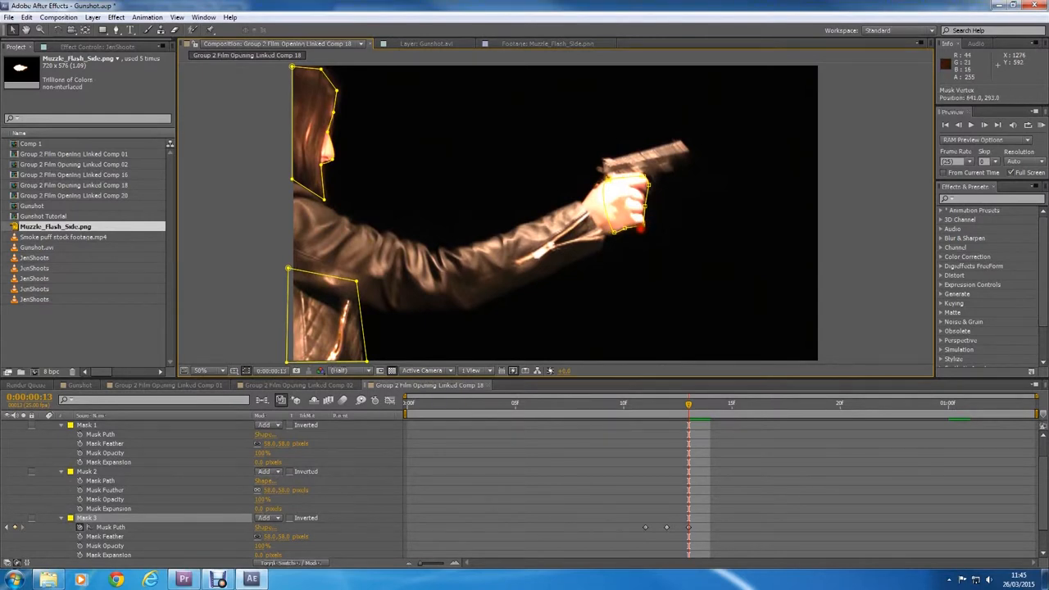
{"action": "left_click", "coordinate": [774, 244]}
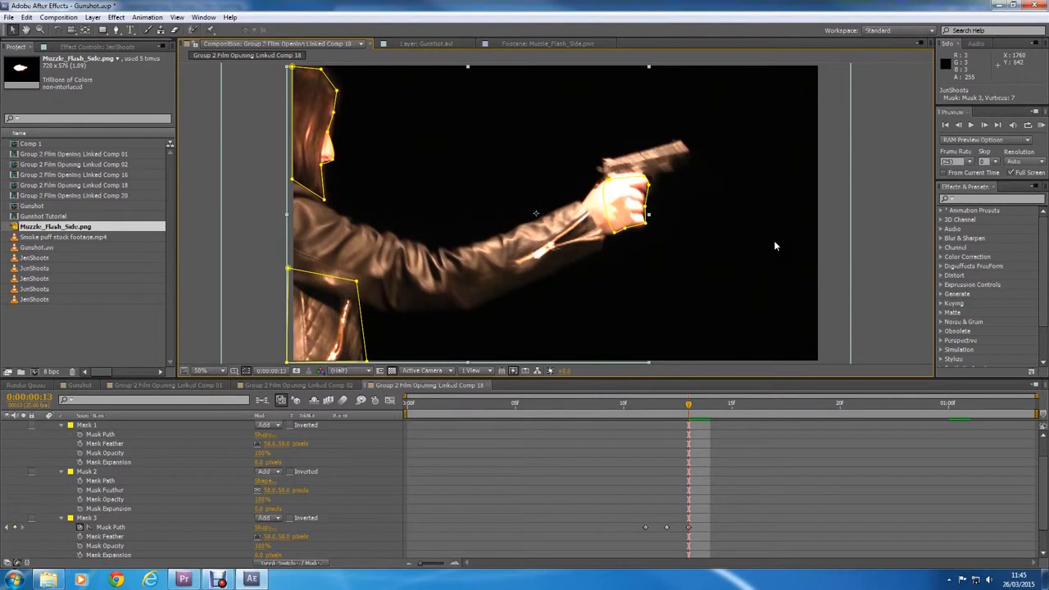
{"action": "left_click_drag", "start_coordinate": [658, 403], "coordinate": [695, 409]}
{"action": "left_click", "coordinate": [689, 527]}
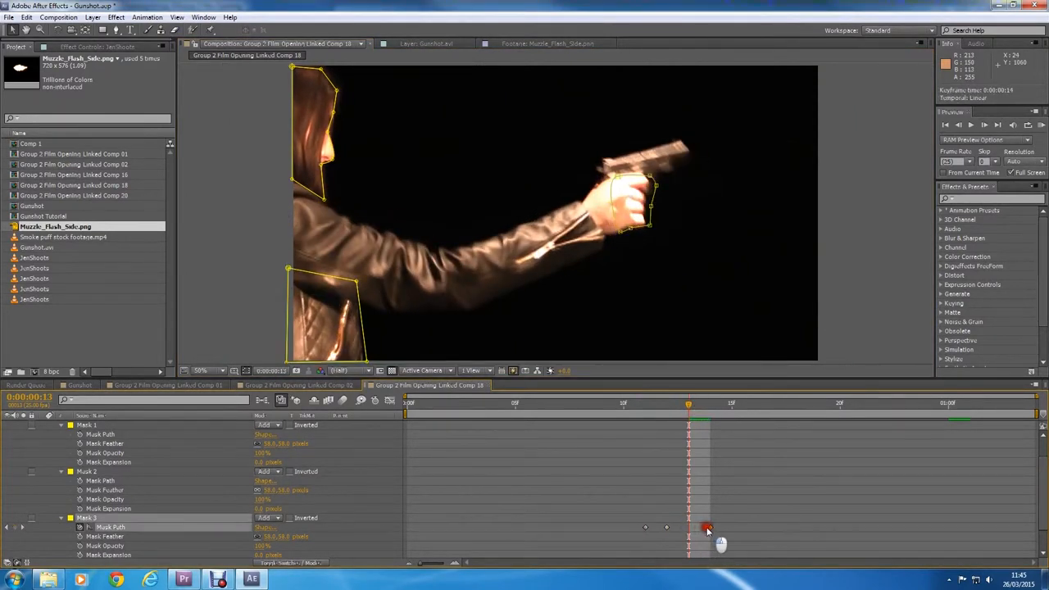
{"action": "mouse_move", "coordinate": [689, 529]}
{"action": "left_mouse_down"}
{"action": "mouse_move", "coordinate": [699, 530]}
{"action": "mouse_move", "coordinate": [680, 529]}
{"action": "left_mouse_up"}
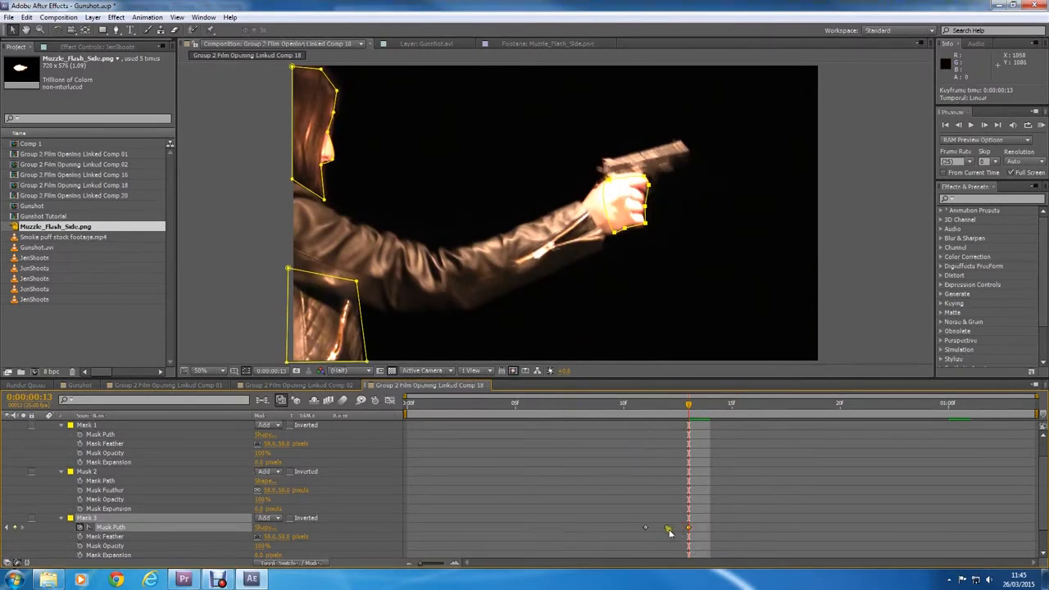
Step: Select the Mask Opacity property of all three masks on the upper JenShoots layer, with the playhead at 0:00:00:12
{"action": "left_click", "coordinate": [666, 404]}
{"action": "scroll", "coordinate": [57, 494], "scroll_direction": "up", "scroll_amount": 2}
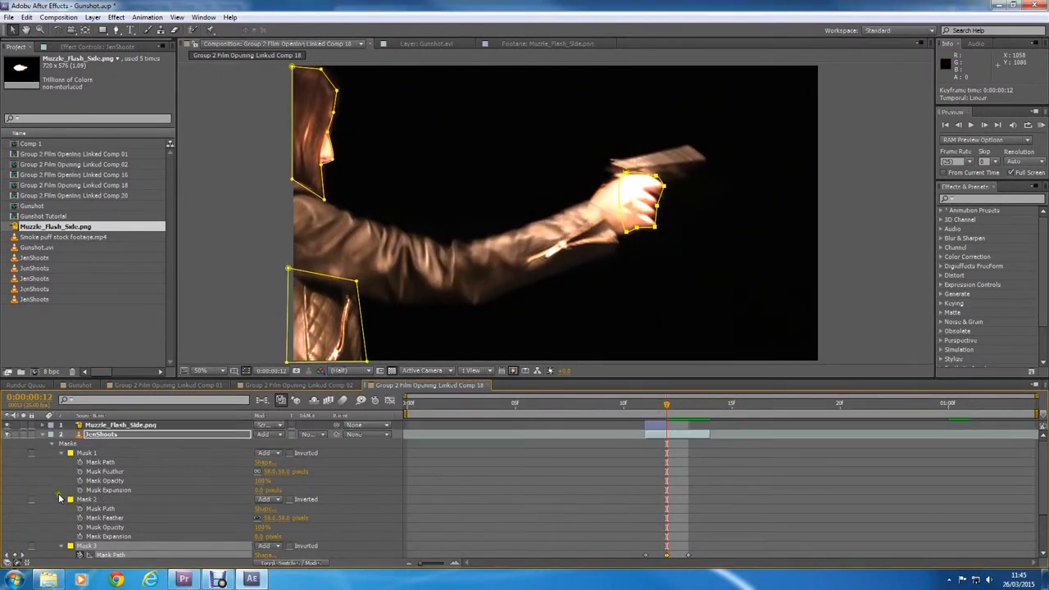
{"action": "scroll", "coordinate": [90, 484], "scroll_direction": "down", "scroll_amount": 2}
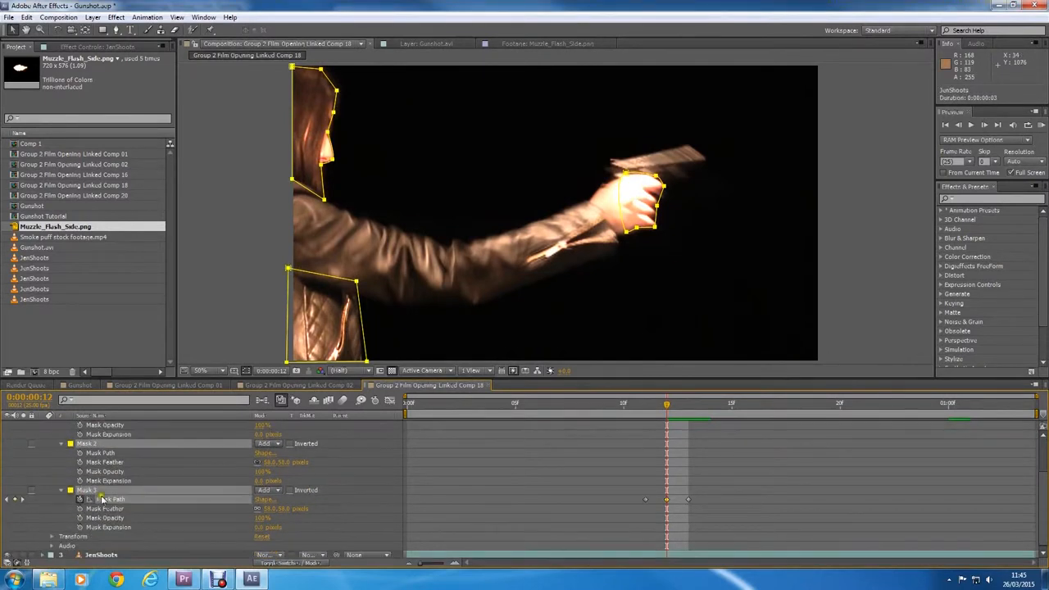
{"action": "left_click", "coordinate": [100, 500]}
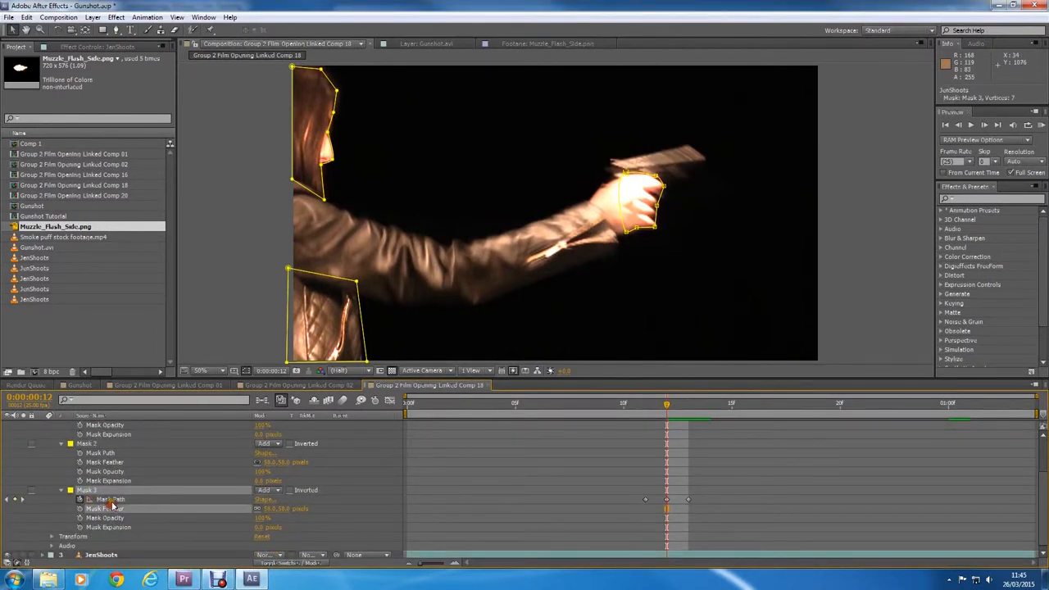
{"action": "left_click", "coordinate": [100, 518]}
{"action": "left_click", "coordinate": [104, 471], "text": "shift"}
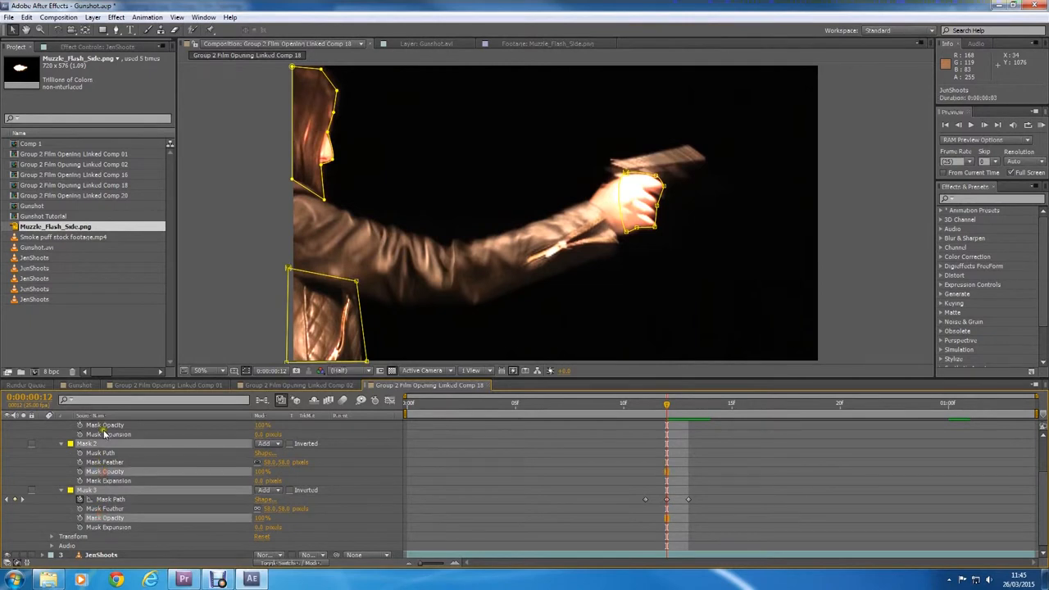
{"action": "left_click", "coordinate": [104, 425], "text": "shift"}
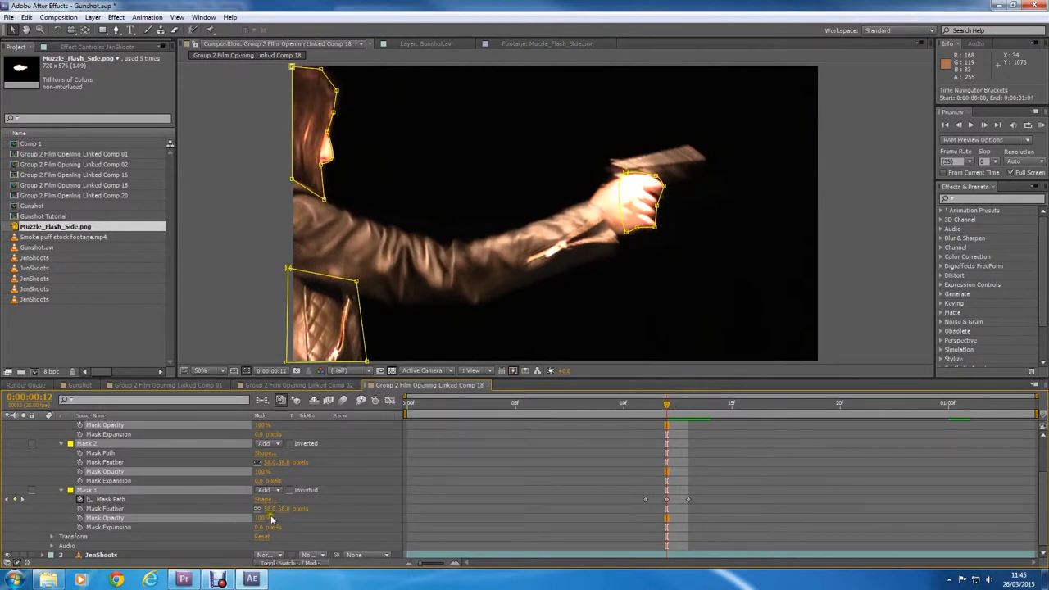
Step: Try lowering the opacity of all three masks to 35% at 0:00:00:12 and 0% at 0:00:00:13 without keyframes
{"action": "left_click_drag", "start_coordinate": [246, 517], "coordinate": [238, 520]}
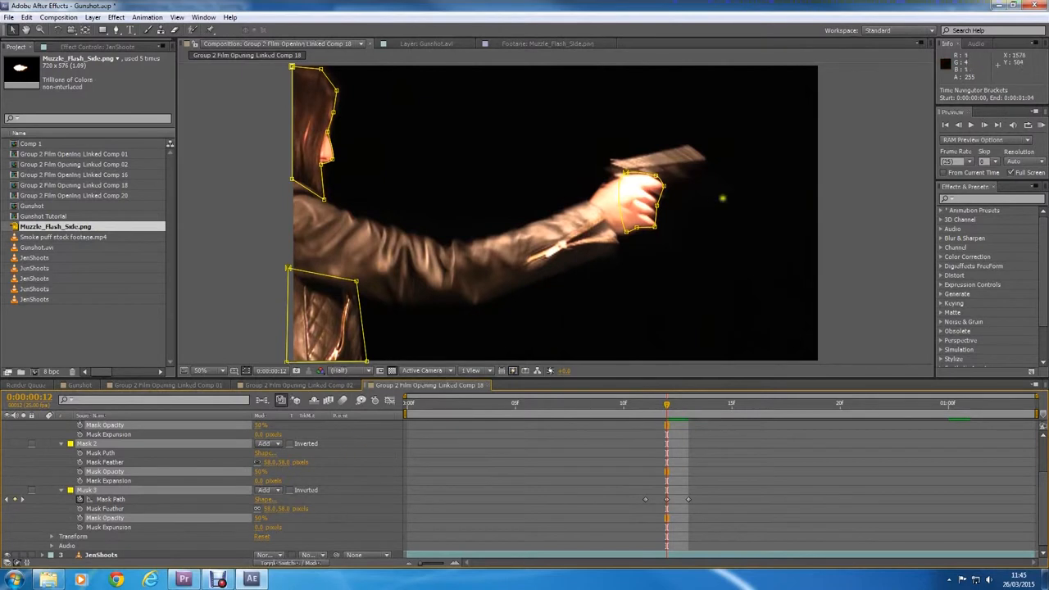
{"action": "mouse_move", "coordinate": [668, 409]}
{"action": "left_mouse_down"}
{"action": "mouse_move", "coordinate": [692, 413]}
{"action": "mouse_move", "coordinate": [666, 408]}
{"action": "left_mouse_up"}
{"action": "left_click_drag", "start_coordinate": [258, 519], "coordinate": [243, 518]}
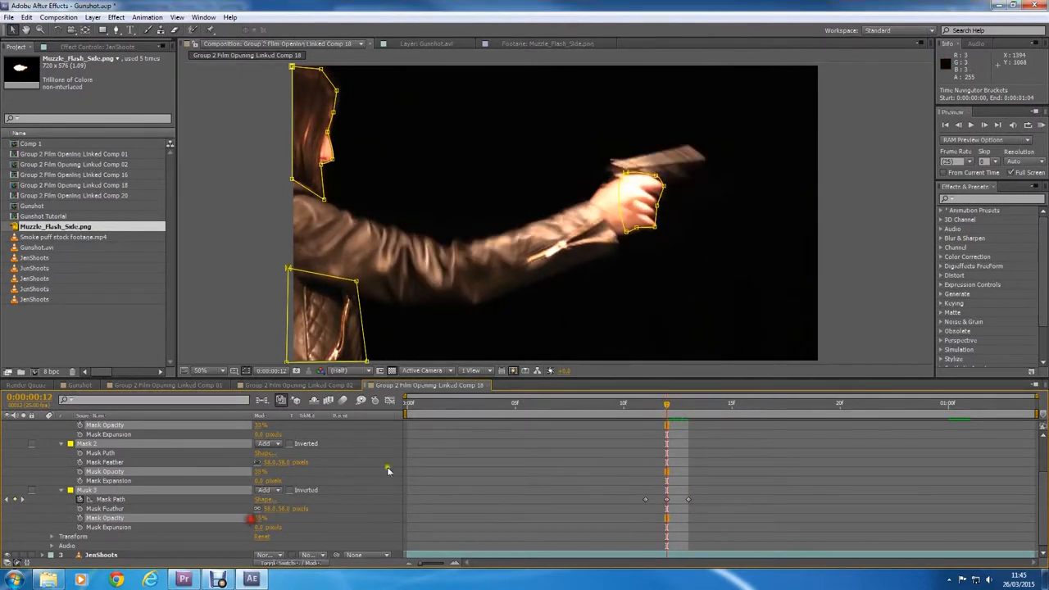
{"action": "left_click_drag", "start_coordinate": [671, 406], "coordinate": [697, 415]}
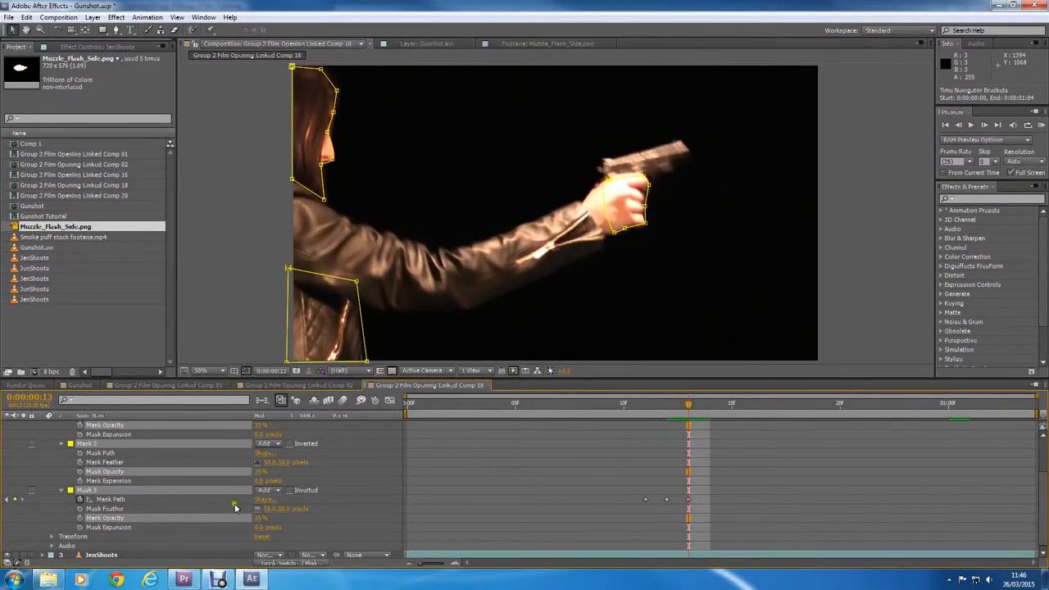
{"action": "left_click_drag", "start_coordinate": [177, 517], "coordinate": [135, 517]}
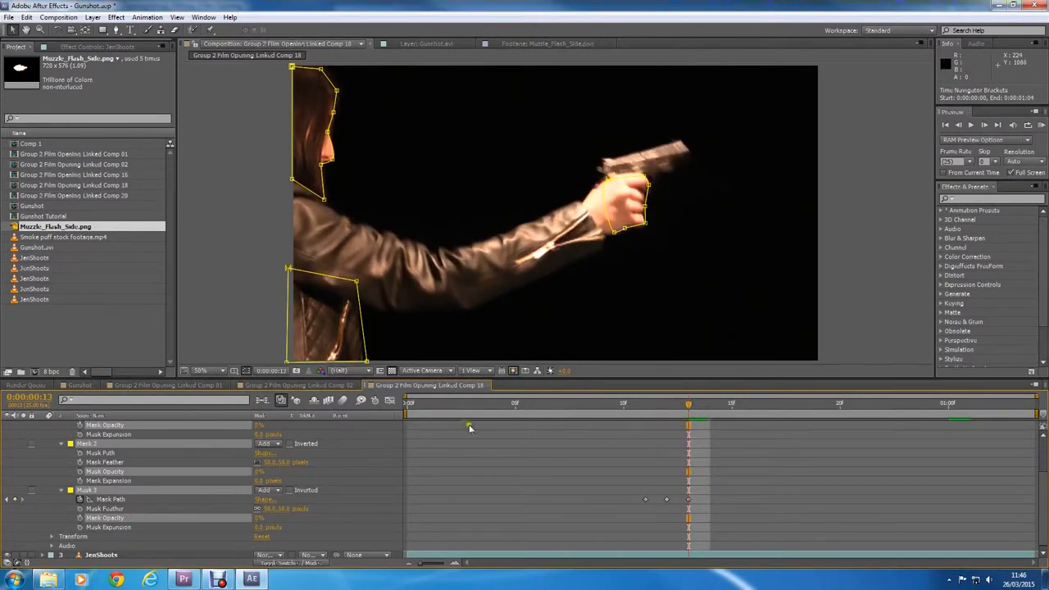
Step: Set the opacity of all three masks to 100% at 0:00:00:11 and start keyframing it there
{"action": "left_click_drag", "start_coordinate": [607, 402], "coordinate": [633, 408]}
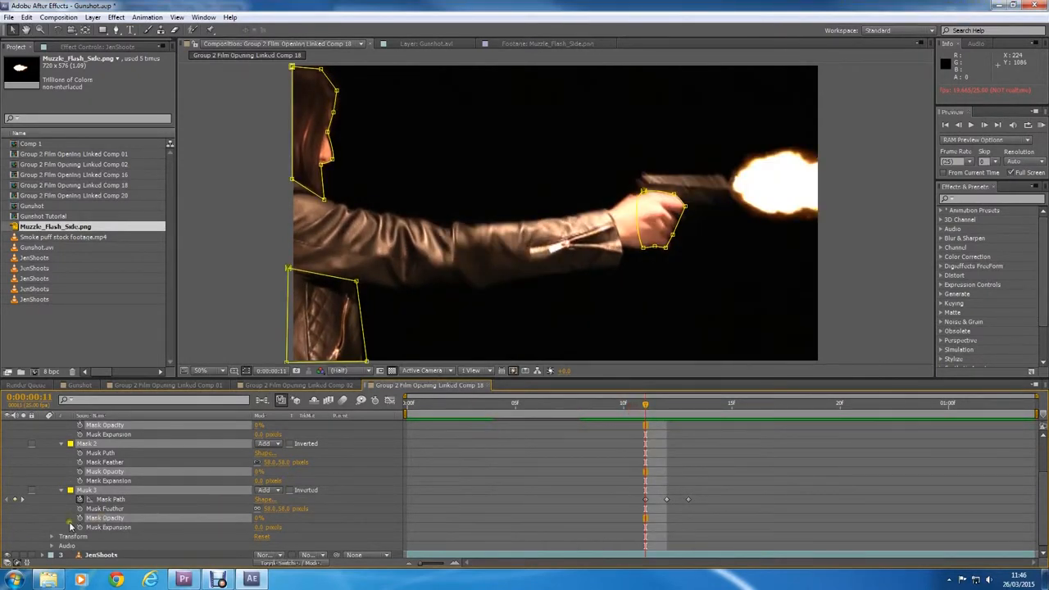
{"action": "left_click_drag", "start_coordinate": [255, 522], "coordinate": [485, 515]}
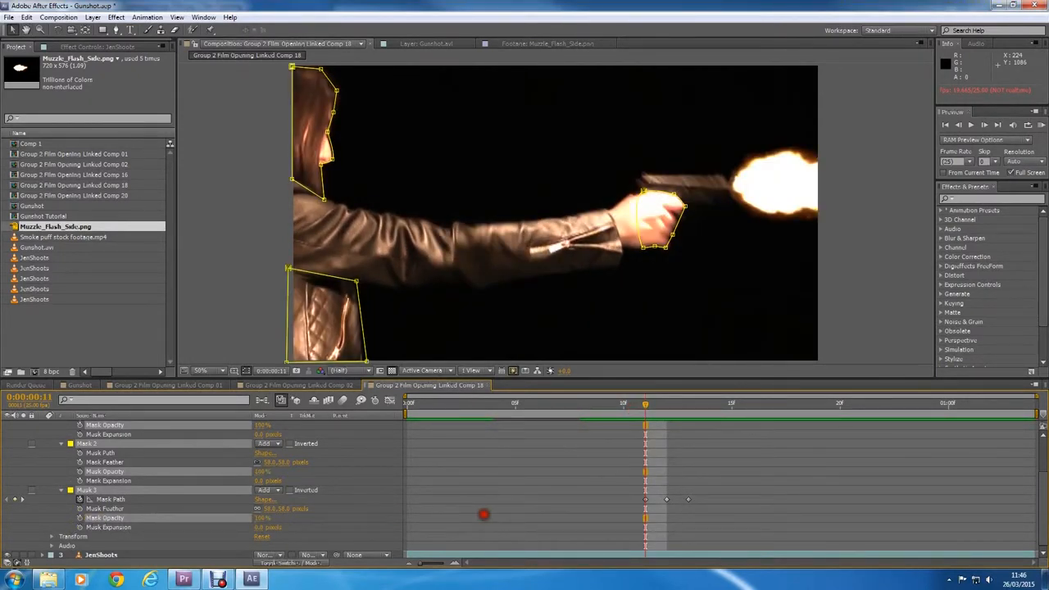
{"action": "mouse_move", "coordinate": [651, 407]}
{"action": "left_mouse_down"}
{"action": "mouse_move", "coordinate": [716, 407]}
{"action": "mouse_move", "coordinate": [653, 407]}
{"action": "mouse_move", "coordinate": [684, 406]}
{"action": "mouse_move", "coordinate": [646, 416]}
{"action": "left_mouse_up"}
{"action": "left_click", "coordinate": [80, 518]}
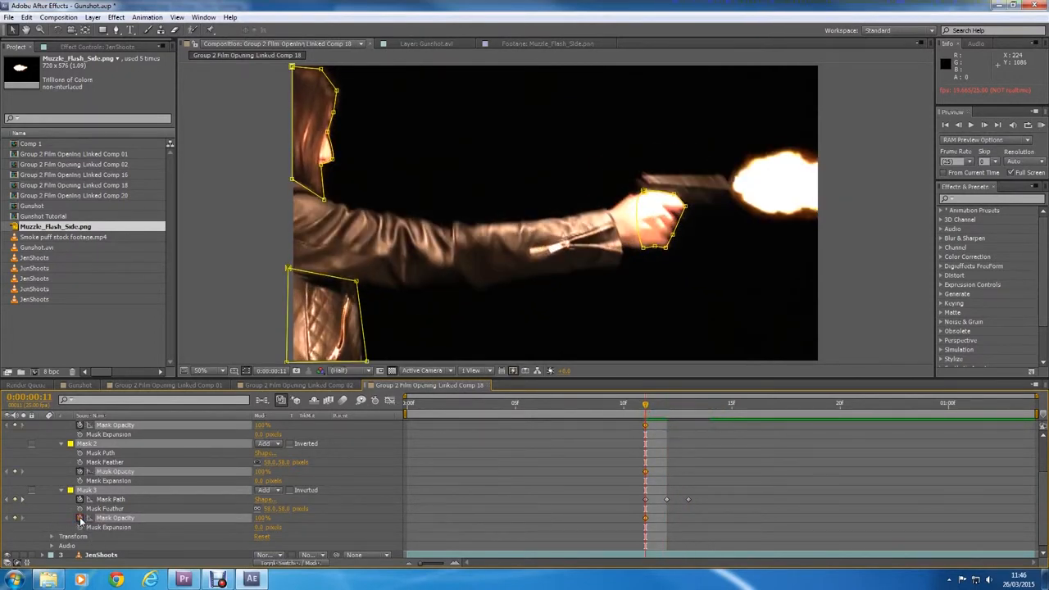
Step: Keyframe a reduced opacity for all three masks at 0:00:00:12 and 0% at 0:00:00:13
{"action": "left_click", "coordinate": [667, 405]}
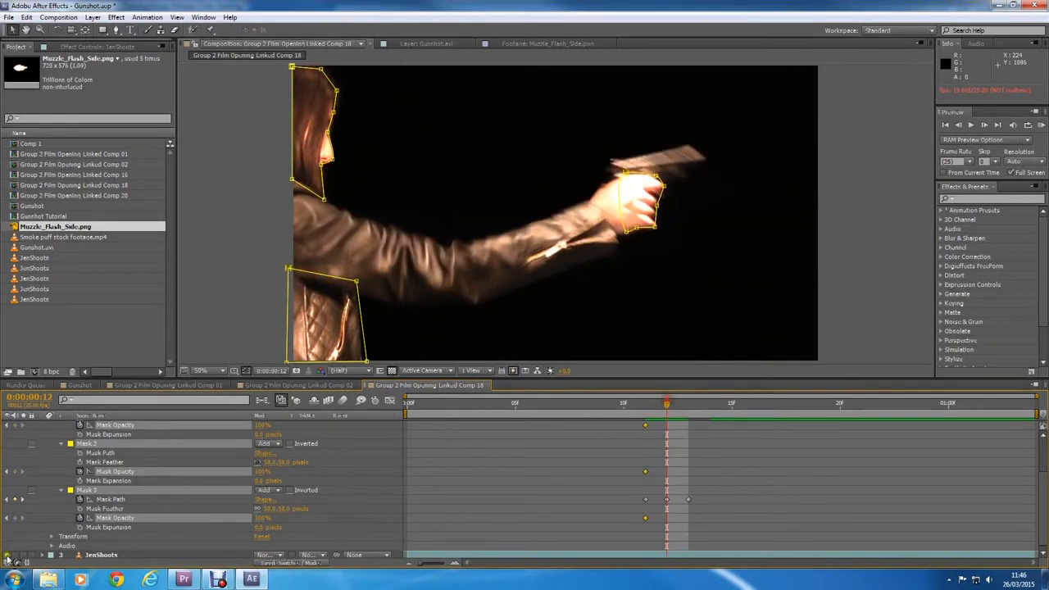
{"action": "left_click_drag", "start_coordinate": [256, 516], "coordinate": [194, 510]}
{"action": "left_click", "coordinate": [690, 405]}
Step: Preview the fading light on the masked areas, starting from 0:00:00:09
{"action": "left_click", "coordinate": [598, 406]}
{"action": "key", "text": "space"}
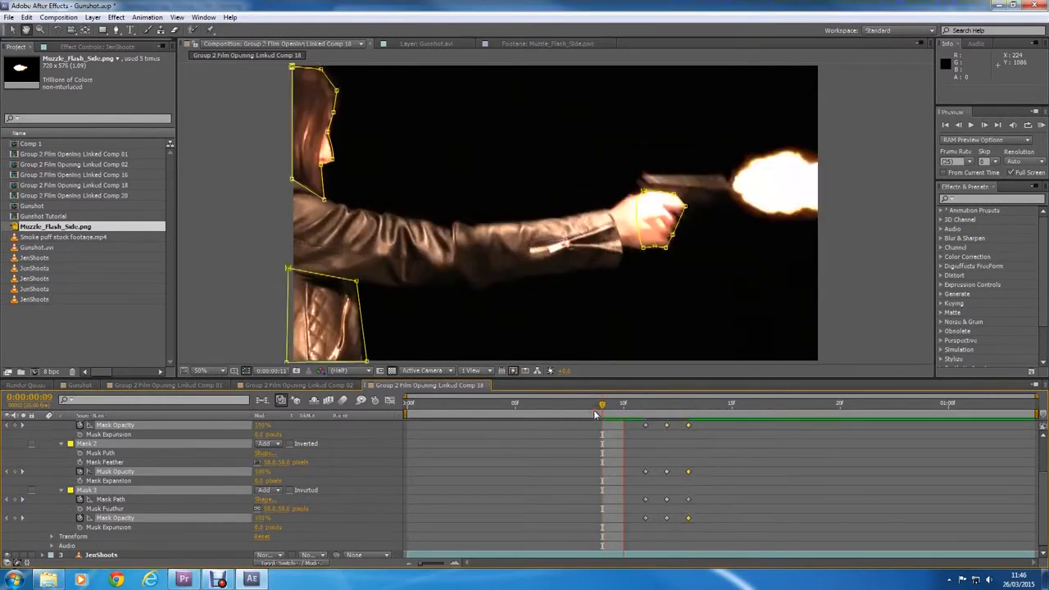
{"action": "key", "text": "space"}
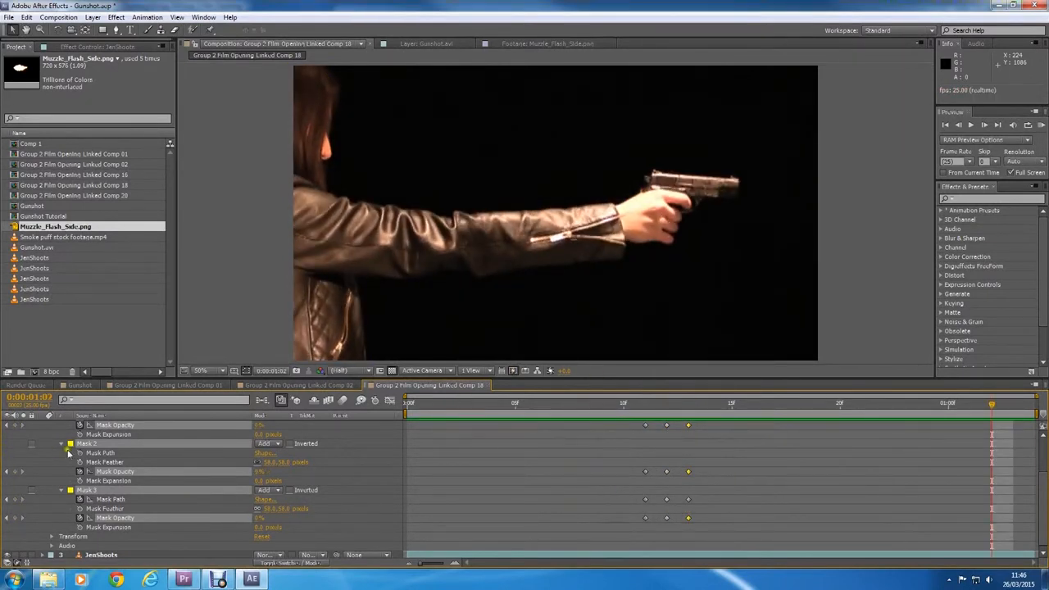
Step: Collapse the mask properties of the upper JenShoots layer and play the gunshot again
{"action": "left_click", "coordinate": [60, 444]}
{"action": "left_click", "coordinate": [51, 443]}
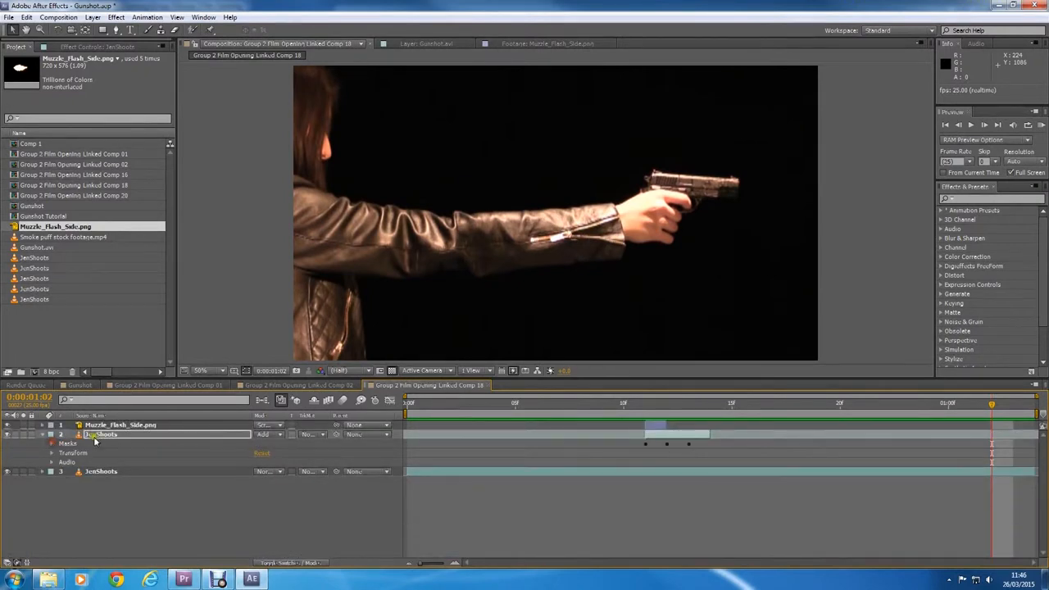
{"action": "key", "text": "space"}
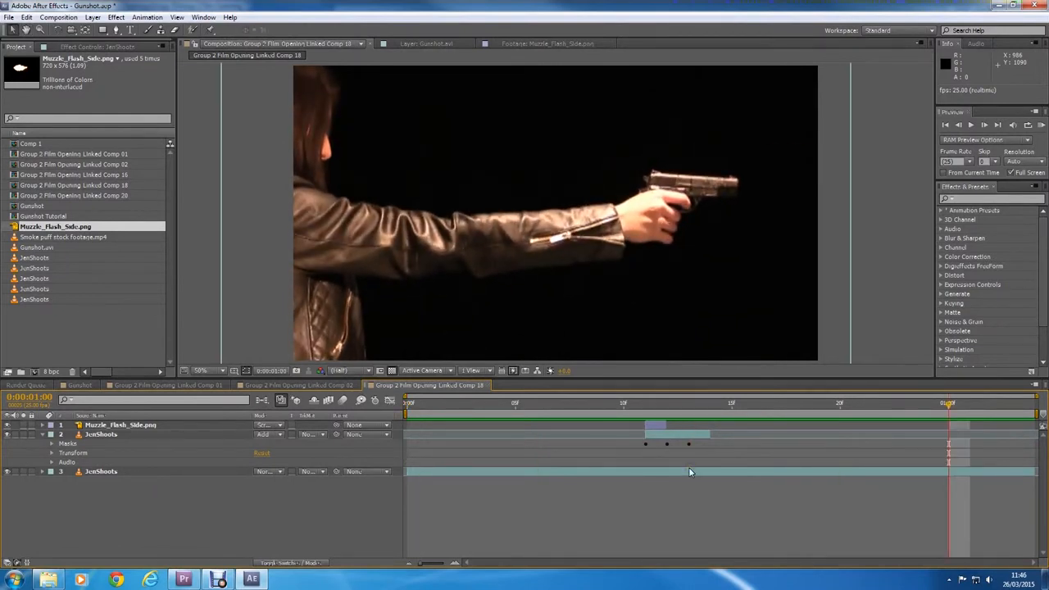
{"action": "left_click", "coordinate": [207, 581]}
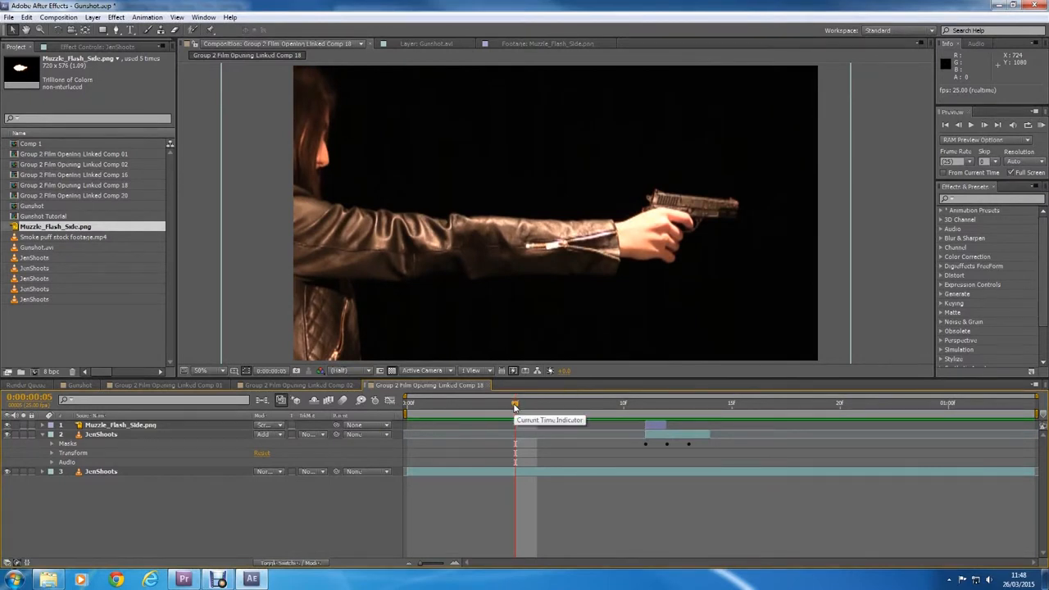
{"action": "key", "text": "space"}
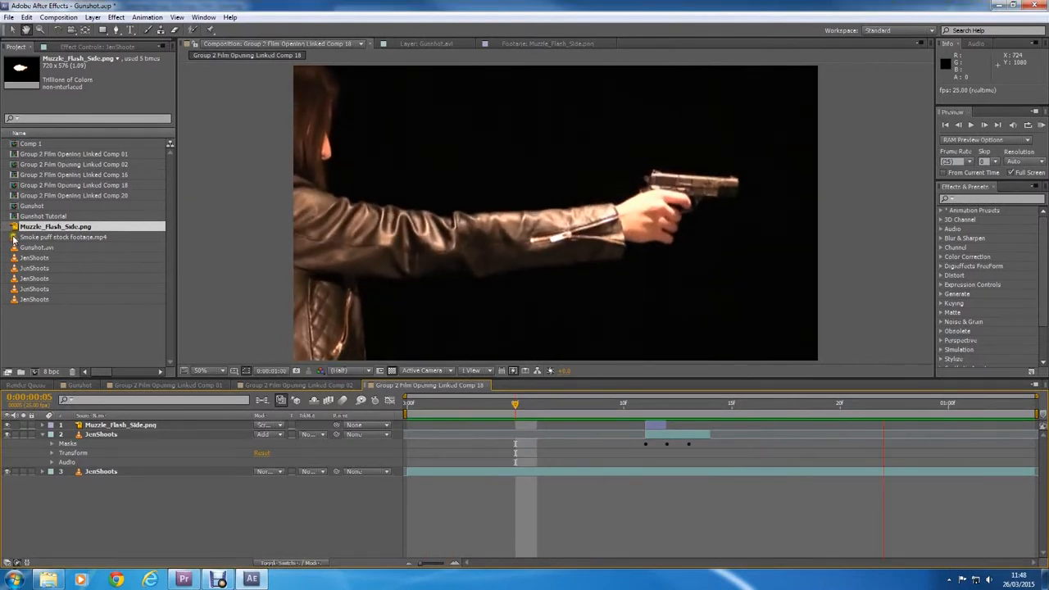
Step: Add Smoke puff stock footage.mp4 as the uppermost layer, set its blending mode to Screen, and place the smoke at the gun's muzzle
{"action": "key", "text": "Home"}
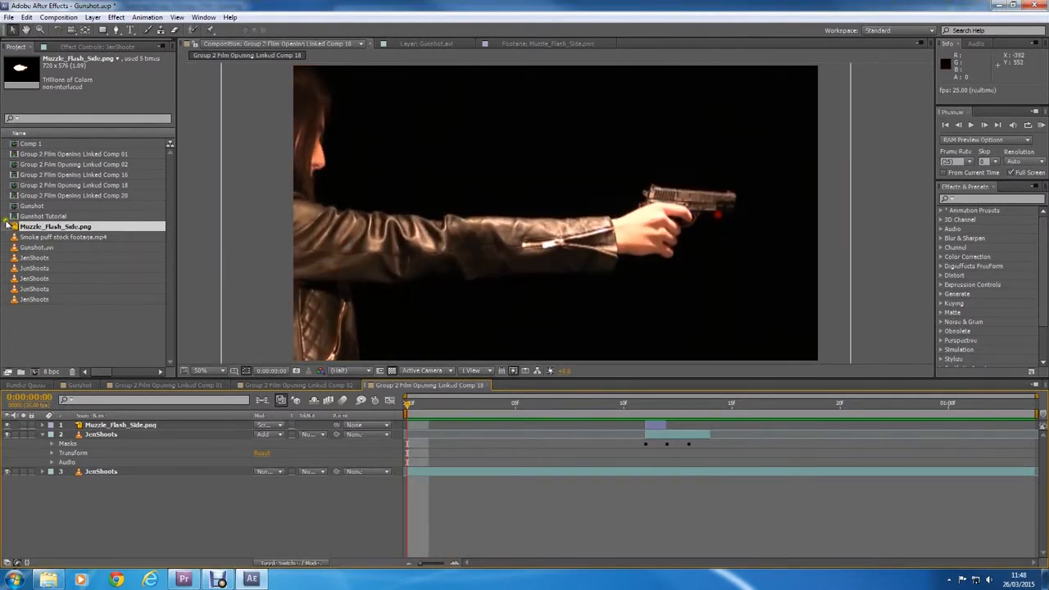
{"action": "left_click_drag", "start_coordinate": [16, 237], "coordinate": [729, 209]}
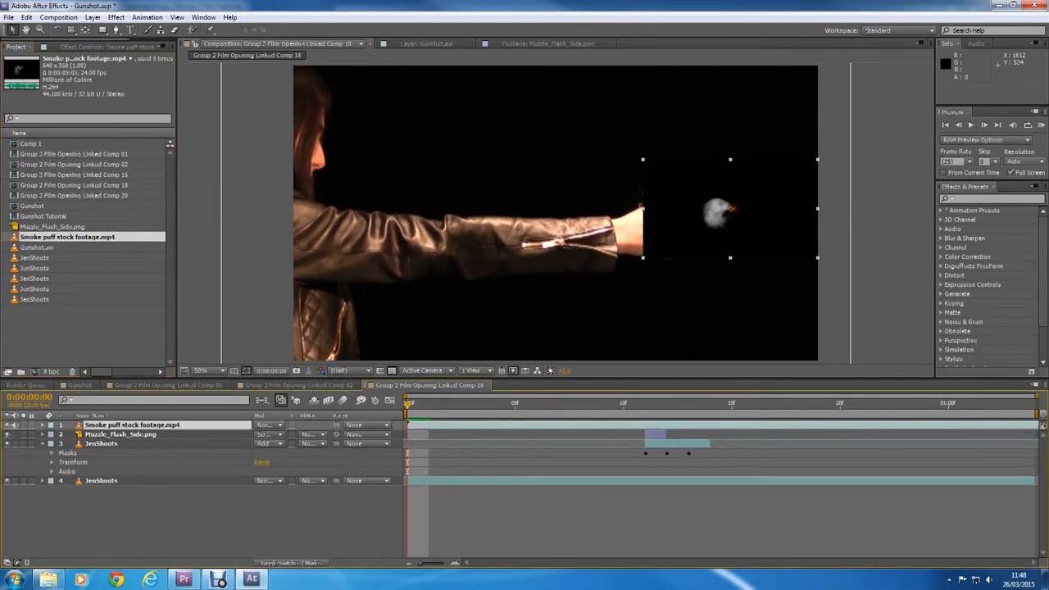
{"action": "left_click", "coordinate": [277, 424]}
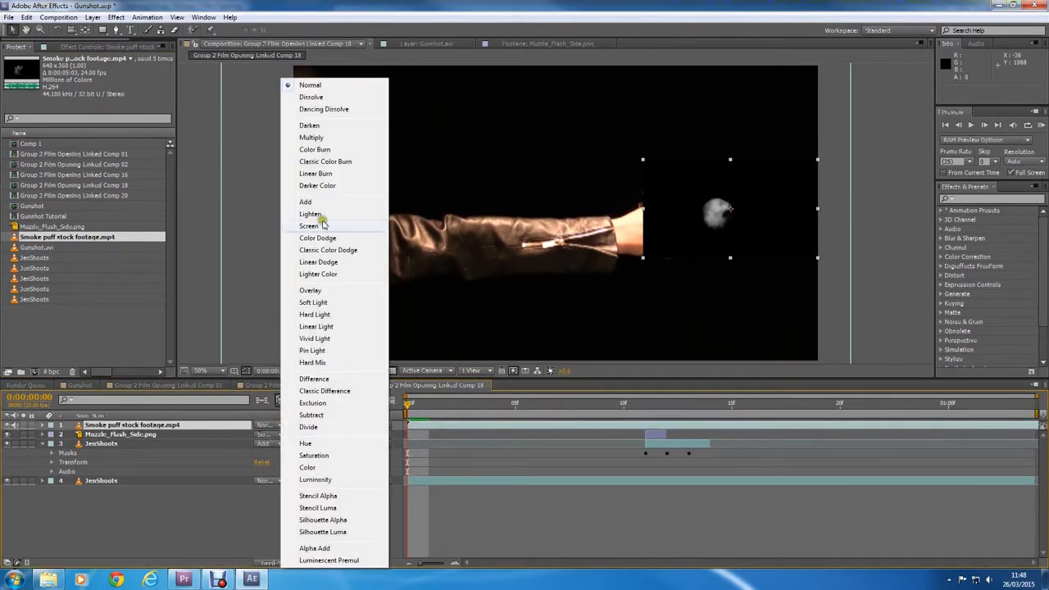
{"action": "left_click", "coordinate": [309, 225]}
{"action": "left_click_drag", "start_coordinate": [725, 221], "coordinate": [762, 195]}
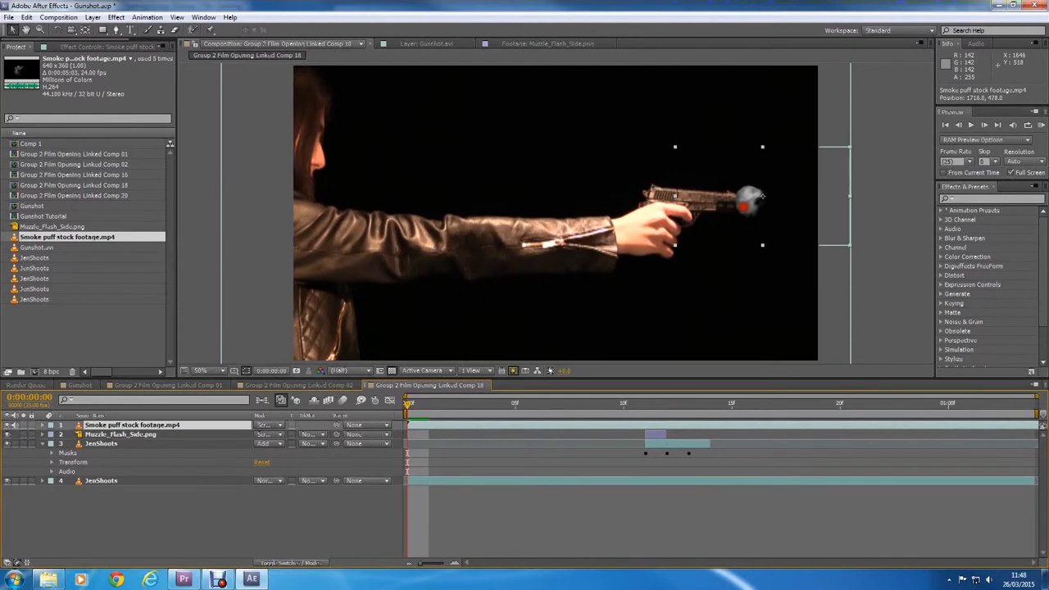
Step: Start the smoke puff layer at 0:00:00:11 and reposition the smoke in front of the raised barrel
{"action": "left_click_drag", "start_coordinate": [410, 424], "coordinate": [582, 403]}
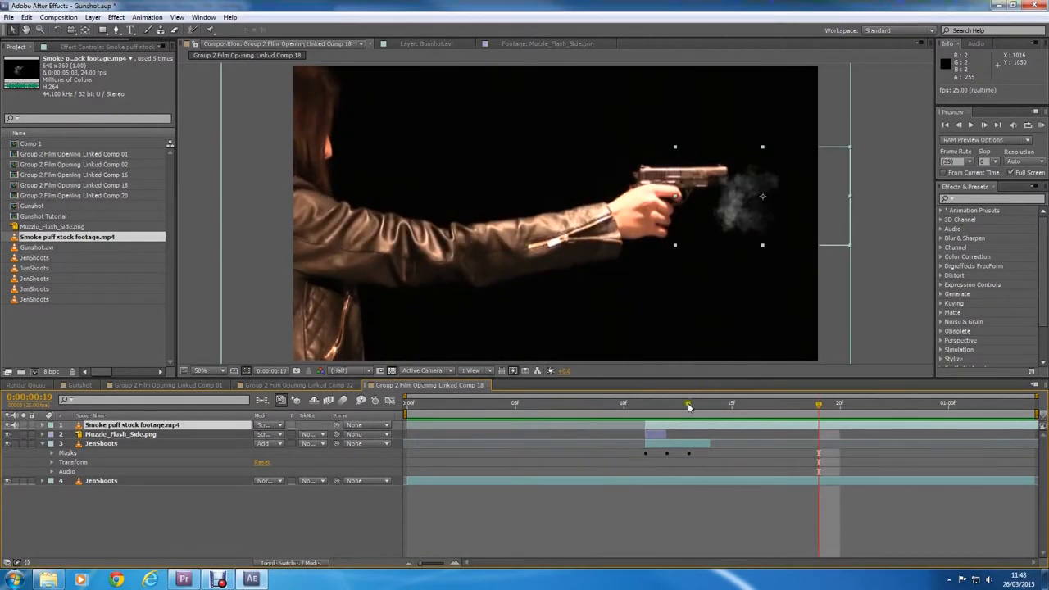
{"action": "left_click", "coordinate": [642, 404]}
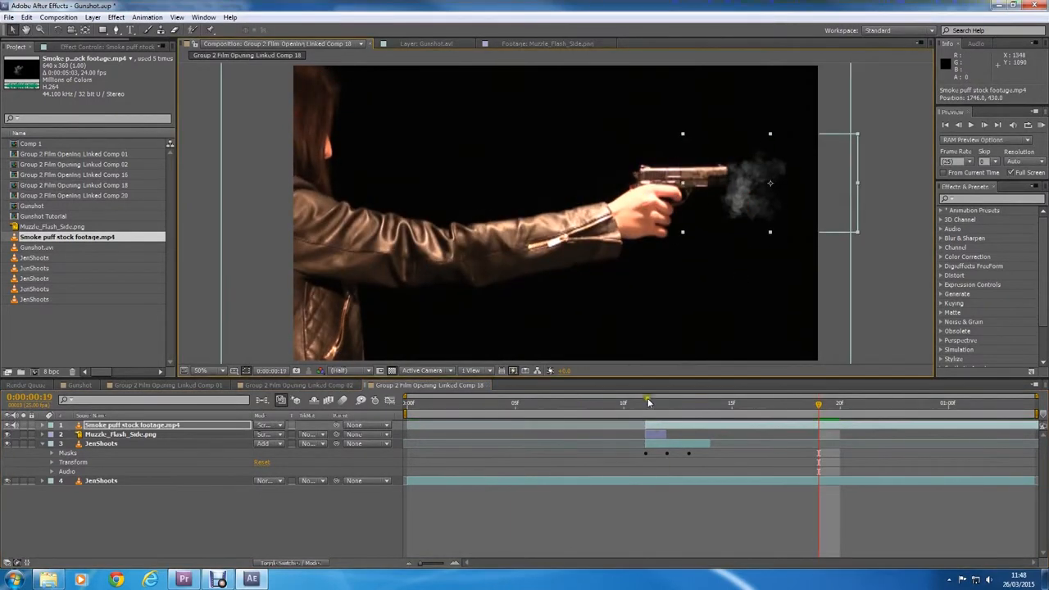
{"action": "left_click_drag", "start_coordinate": [735, 192], "coordinate": [748, 187]}
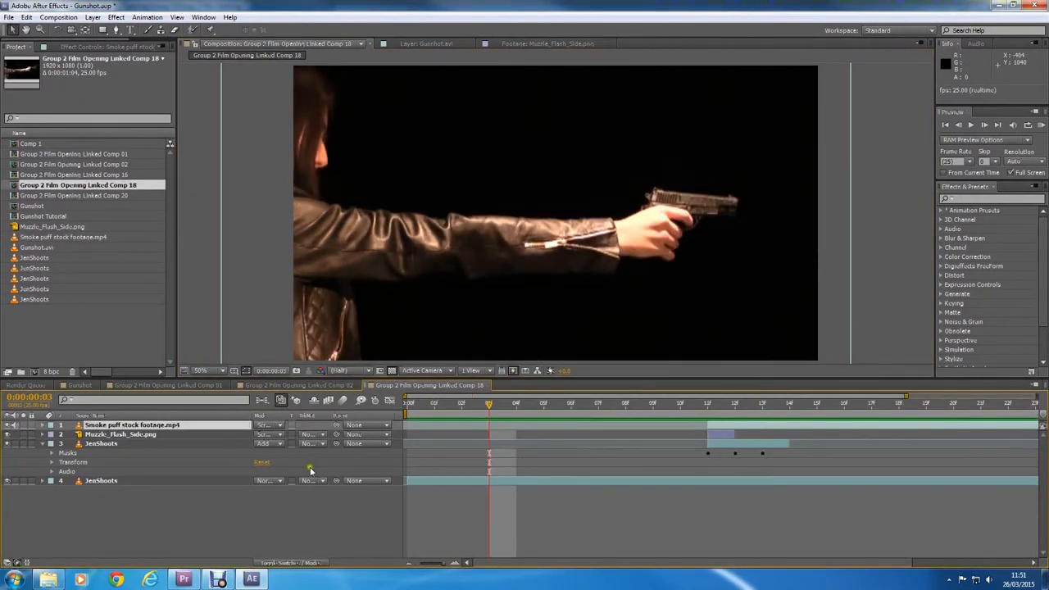
Step: Expand the Transform properties of the smoke puff layer with the playhead at 0:00:00:11
{"action": "left_click", "coordinate": [741, 405]}
{"action": "left_click_drag", "start_coordinate": [748, 408], "coordinate": [708, 407]}
{"action": "left_click", "coordinate": [43, 426]}
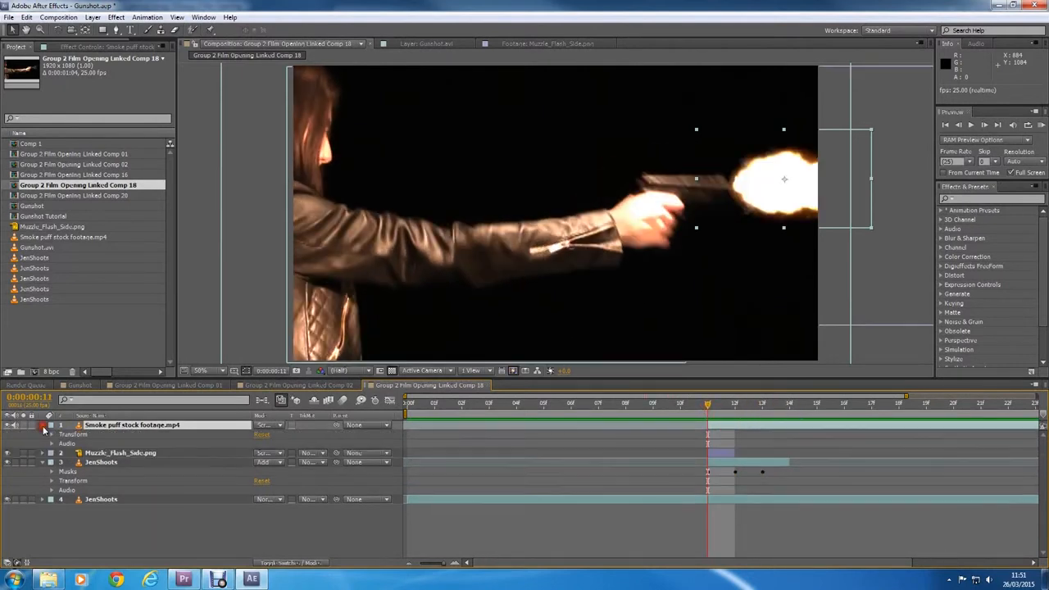
{"action": "left_click", "coordinate": [50, 434]}
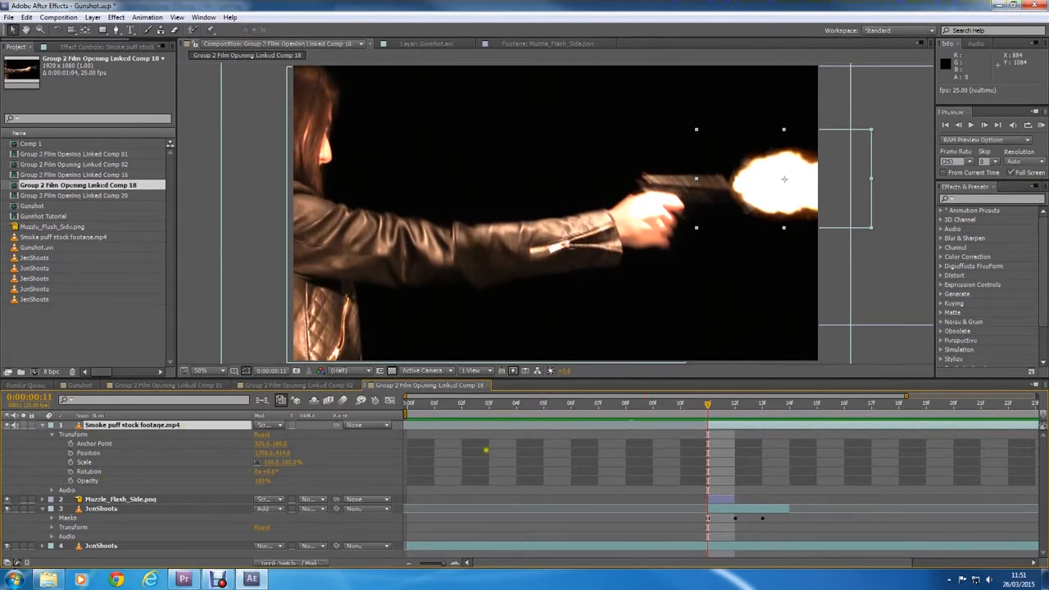
Step: Keyframe the smoke puff layer's opacity at 100% on 0:00:00:11 and at 55% on 0:00:00:18
{"action": "left_click_drag", "start_coordinate": [709, 407], "coordinate": [898, 407]}
{"action": "left_click", "coordinate": [64, 483]}
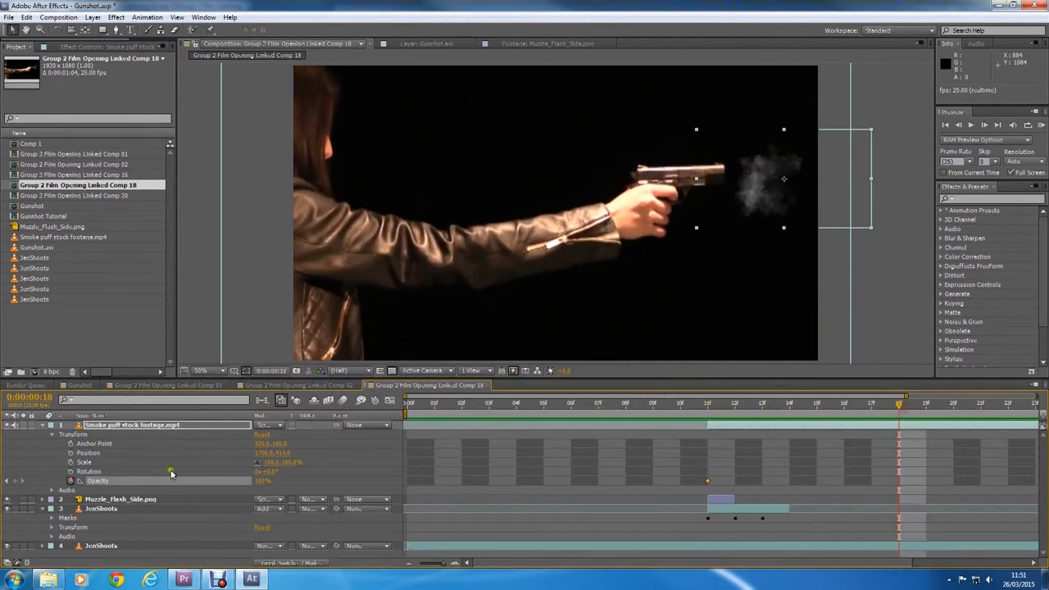
{"action": "left_click", "coordinate": [16, 482]}
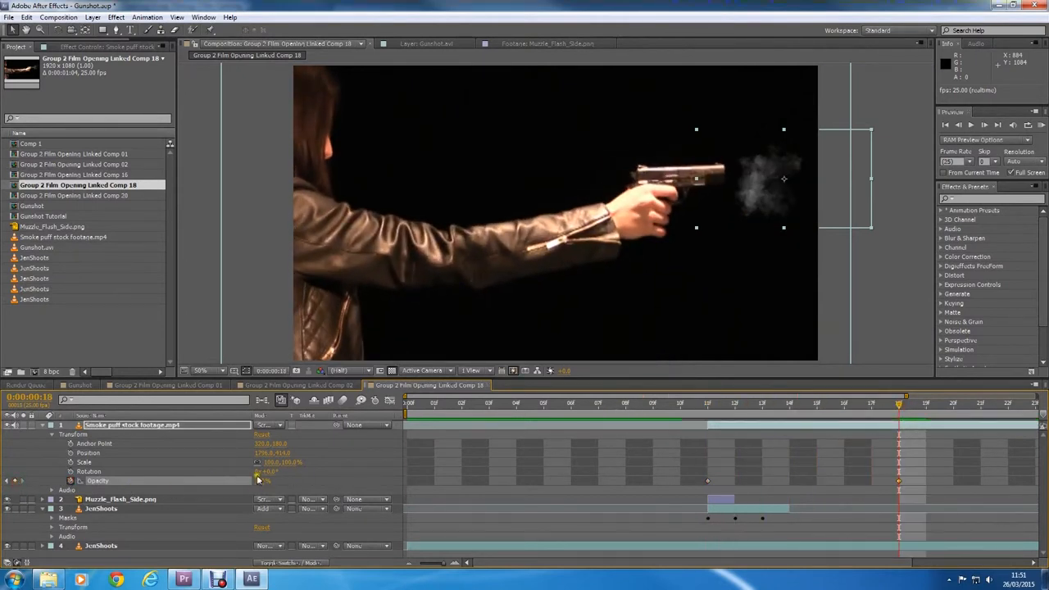
{"action": "left_click_drag", "start_coordinate": [258, 479], "coordinate": [238, 481]}
Step: Add an opacity keyframe with a lower value at 0:00:00:21 on the smoke puff layer and play the fade
{"action": "left_click_drag", "start_coordinate": [660, 414], "coordinate": [926, 412]}
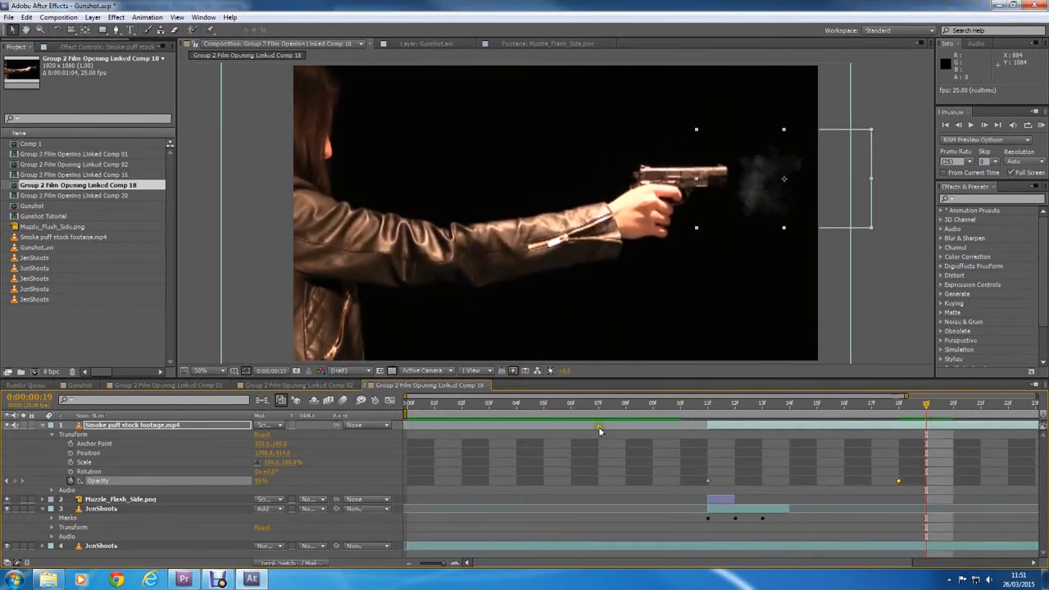
{"action": "left_click", "coordinate": [981, 411]}
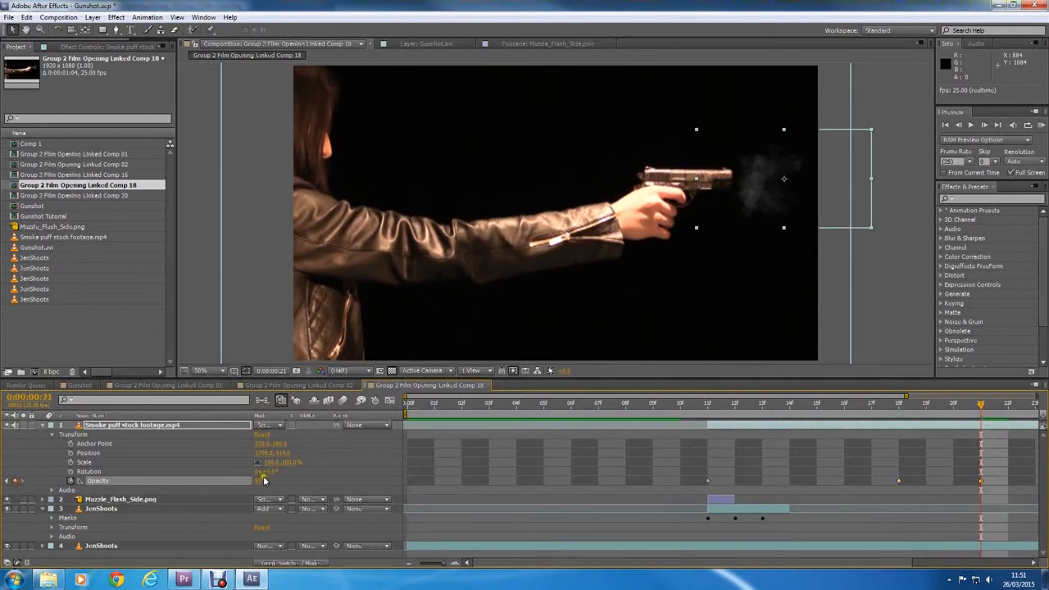
{"action": "left_click_drag", "start_coordinate": [233, 480], "coordinate": [158, 480]}
{"action": "left_click", "coordinate": [442, 414]}
{"action": "key", "text": "space"}
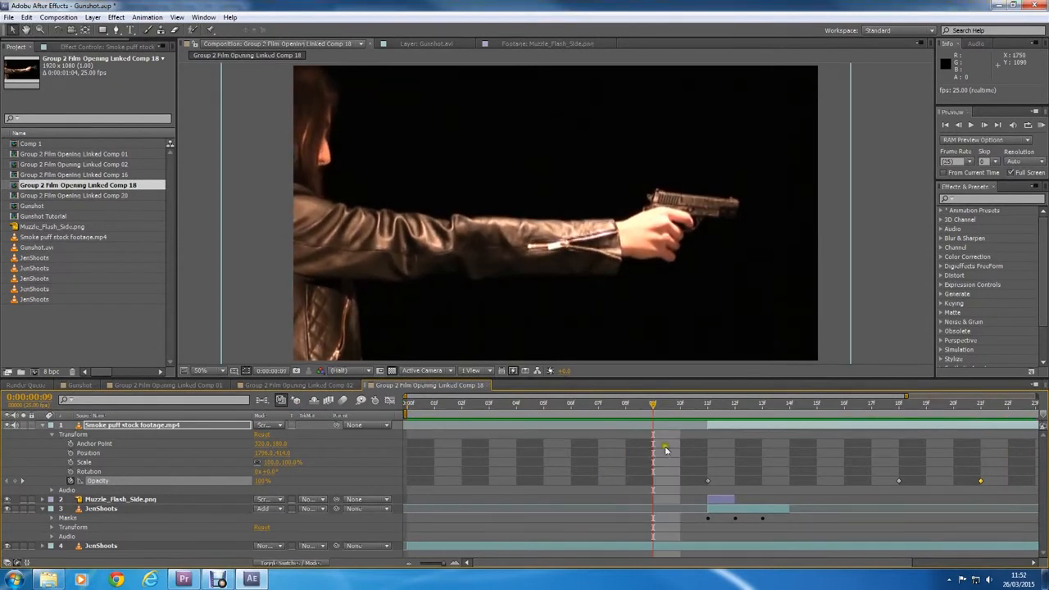
Step: Move the smoke puff's last opacity keyframe to 0:00:01:02 and the middle one to 0:00:00:22, and play the gunshot
{"action": "left_click_drag", "start_coordinate": [620, 557], "coordinate": [787, 567]}
{"action": "left_click_drag", "start_coordinate": [816, 485], "coordinate": [977, 485]}
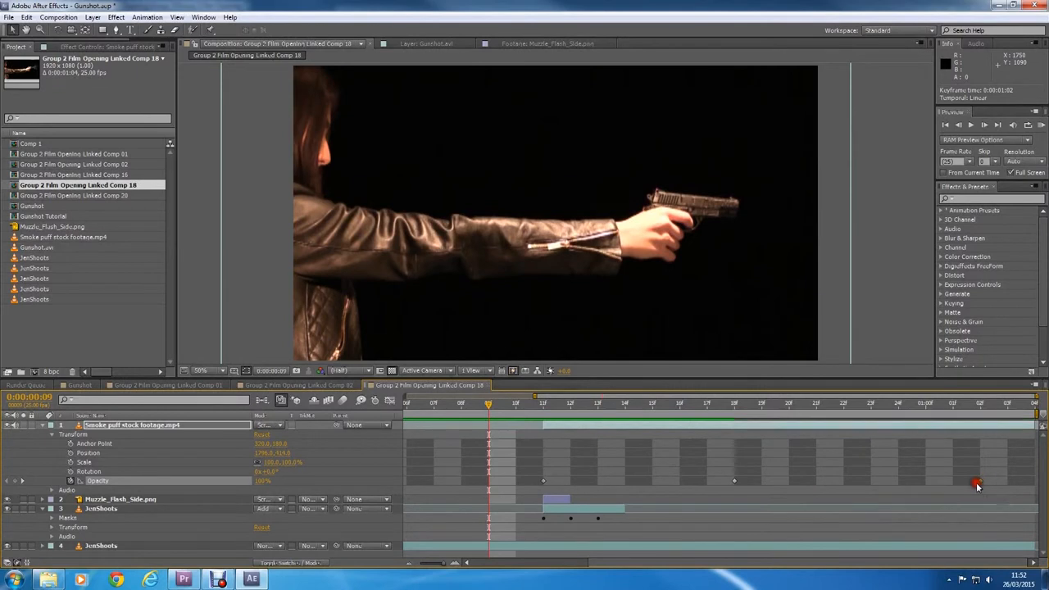
{"action": "left_click_drag", "start_coordinate": [733, 481], "coordinate": [843, 481]}
{"action": "left_click", "coordinate": [461, 405]}
{"action": "key", "text": "space"}
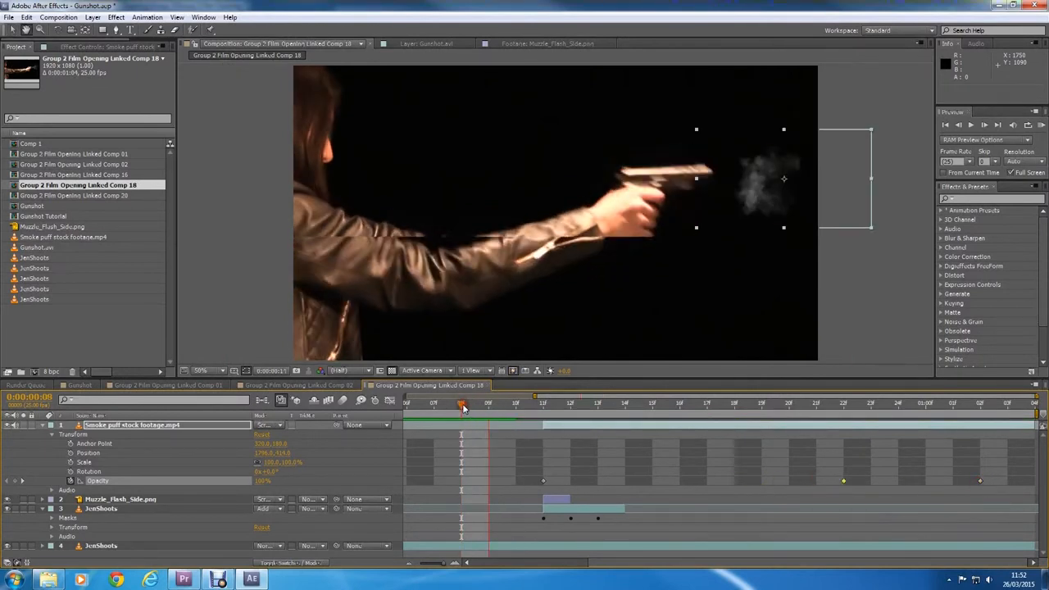
Step: Check the smoke at 0:00:00:19, move the middle opacity keyframe to the end of the composition, and replay the gunshot
{"action": "key", "text": "space"}
{"action": "left_click_drag", "start_coordinate": [535, 408], "coordinate": [761, 425]}
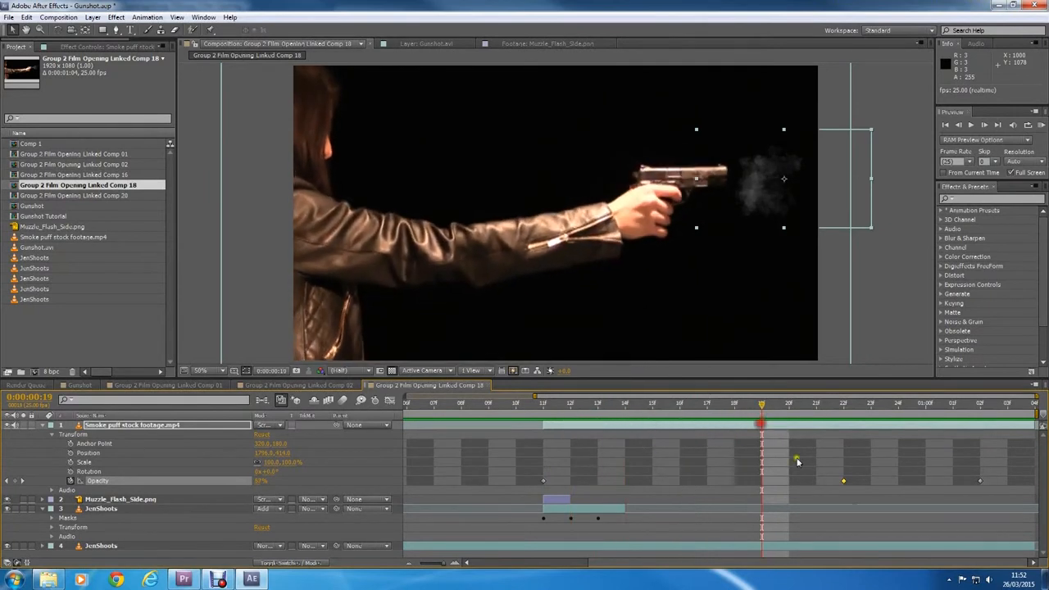
{"action": "left_click_drag", "start_coordinate": [843, 487], "coordinate": [1033, 482]}
{"action": "left_click", "coordinate": [498, 403]}
{"action": "key", "text": "space"}
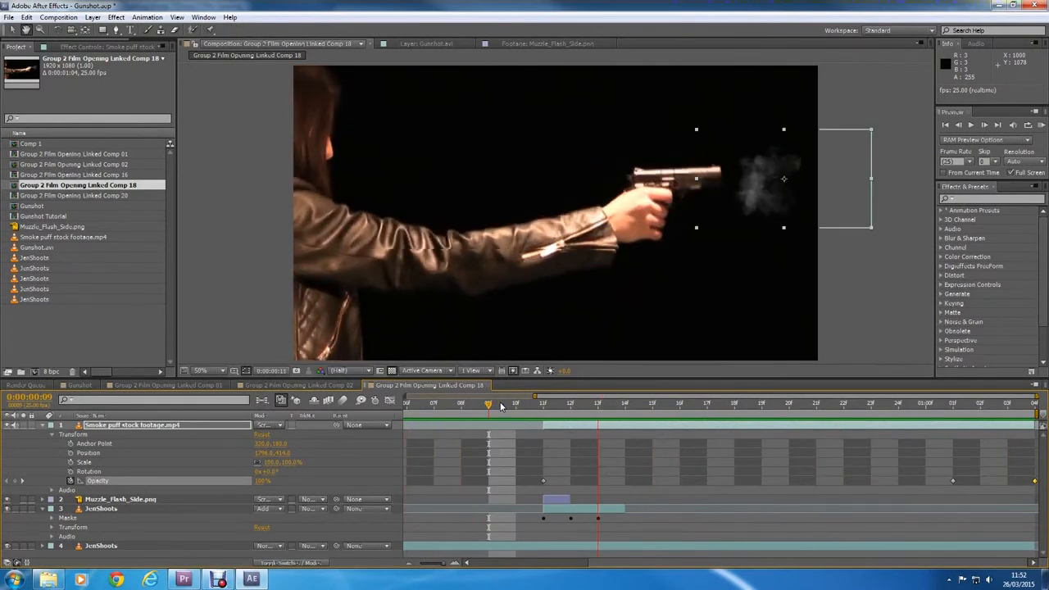
Step: Collapse the smoke puff layer's Transform properties and play the finished gunshot
{"action": "left_click", "coordinate": [52, 434]}
{"action": "left_click", "coordinate": [374, 400]}
{"action": "key", "text": "space"}
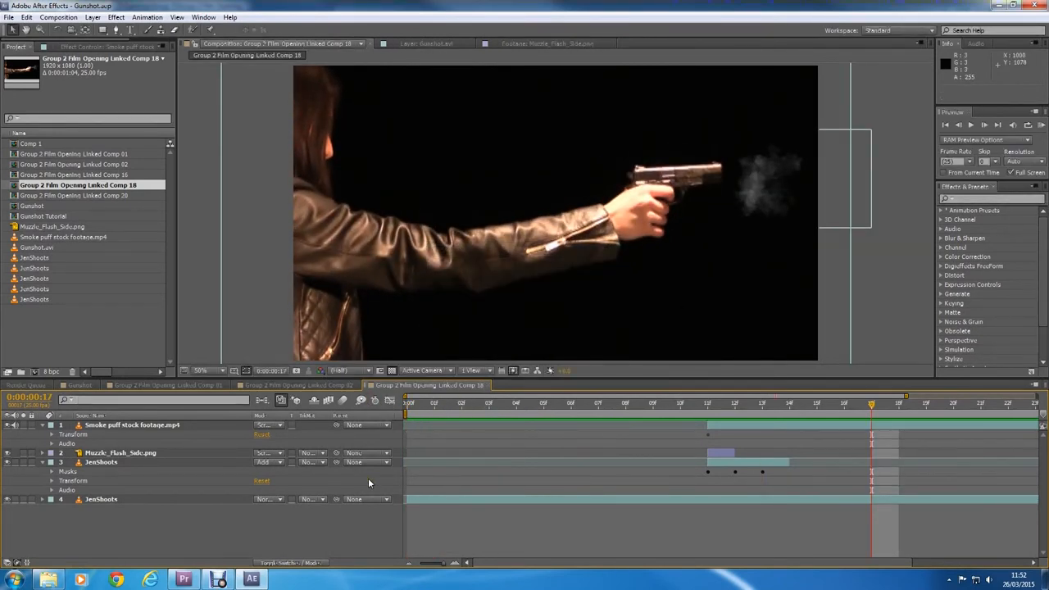
Step: Switch to Premiere Pro, paste the Counter Strike gun sound onto Audio 1 beneath the linked gunshot clip, and play the sequence
{"action": "left_click", "coordinate": [183, 579]}
{"action": "key", "text": "ctrl+v"}
{"action": "left_click_drag", "start_coordinate": [331, 455], "coordinate": [354, 456]}
{"action": "key", "text": "Home"}
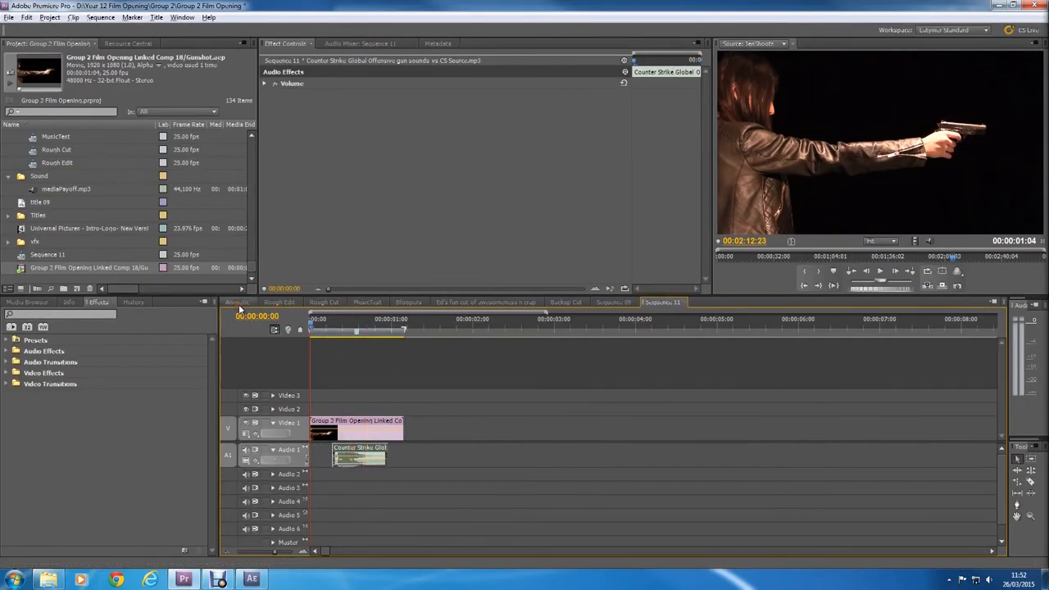
{"action": "key", "text": "space"}
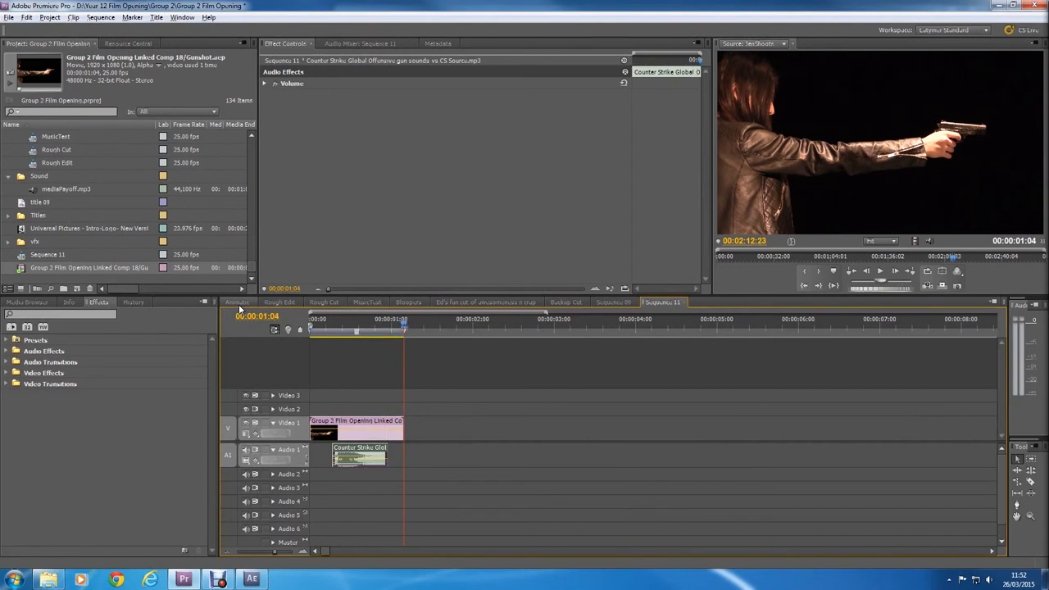
Step: Align the start of the gun sound on Audio 1 with the shot at 00:00:00:11 and replay the sequence from the beginning
{"action": "left_click_drag", "start_coordinate": [332, 328], "coordinate": [346, 331]}
{"action": "left_click_drag", "start_coordinate": [353, 450], "coordinate": [366, 451]}
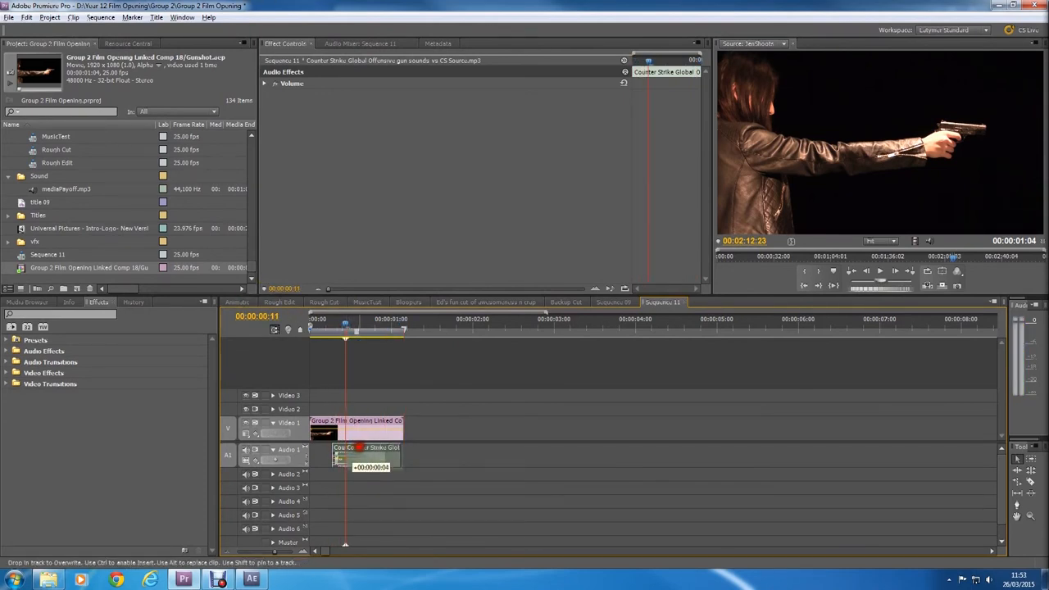
{"action": "key", "text": "Home"}
{"action": "key", "text": "space"}
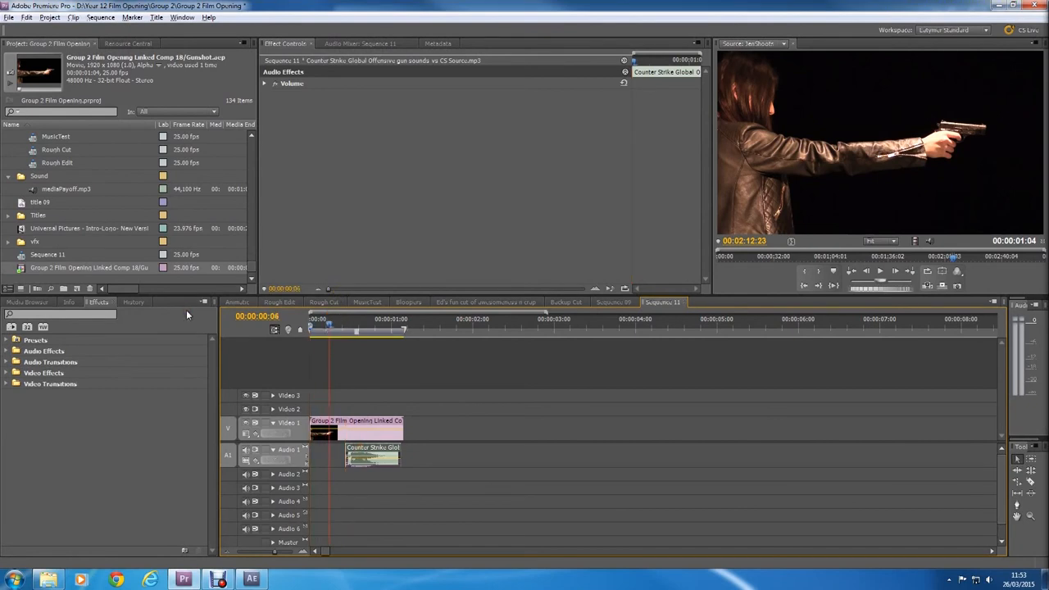